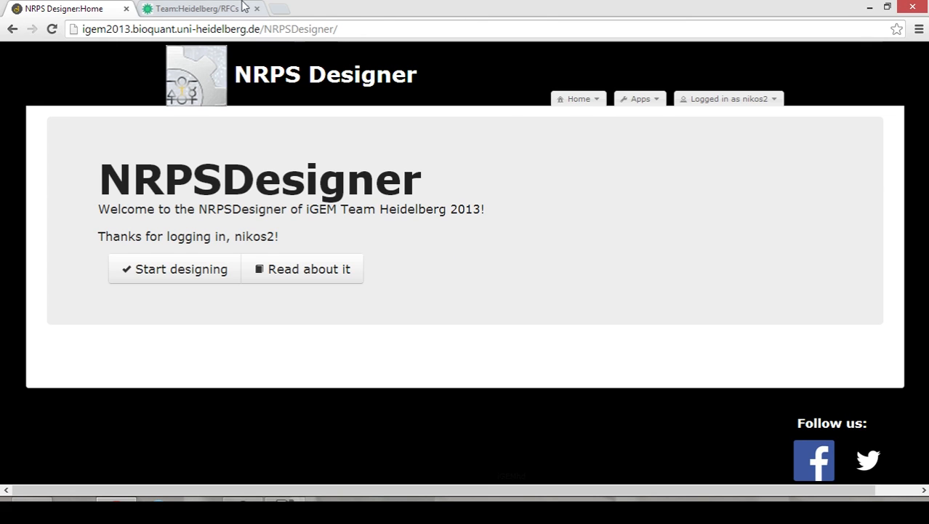
# Switch from the NRPS Designer home page to the Team:Heidelberg/RFCs browser tab.
pyautogui.click(218, 9)
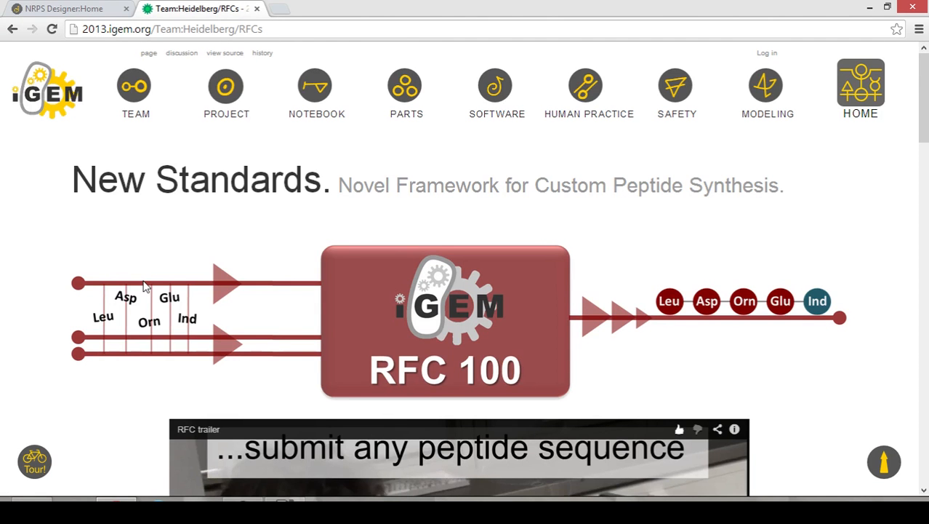
# Play the RFC trailer until 3:19, pause it, and return to the NRPS Designer tab.
pyautogui.scroll(-4, 143, 323)
pyautogui.scroll(-1, 115, 306)
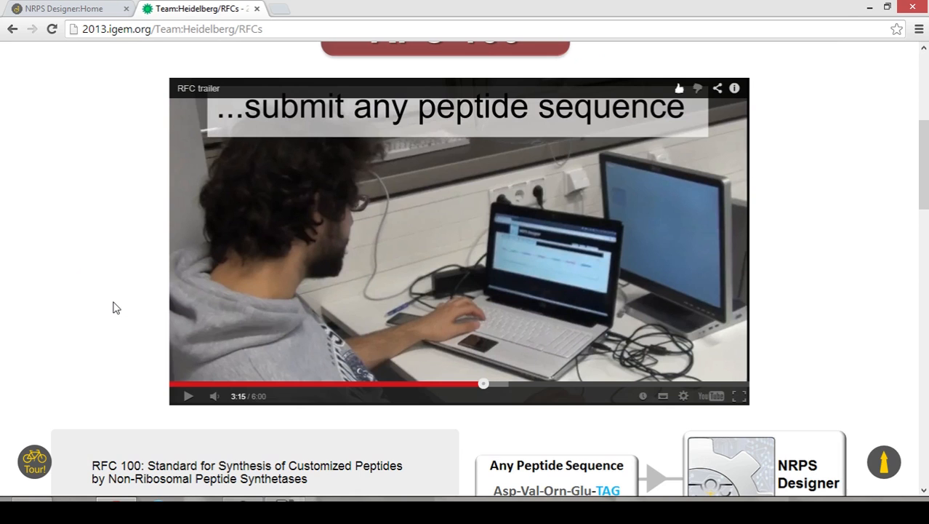
pyautogui.scroll(-1, 95, 306)
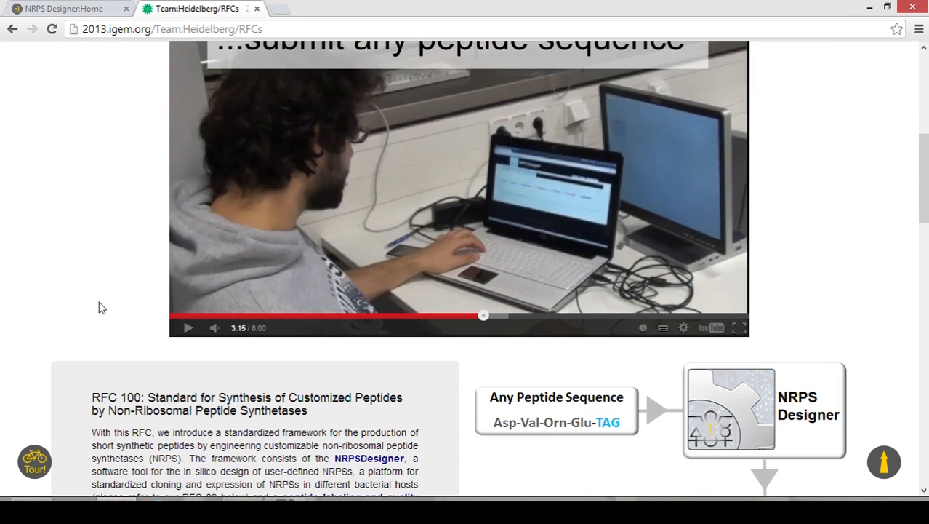
pyautogui.scroll(1, 124, 329)
pyautogui.click(186, 397)
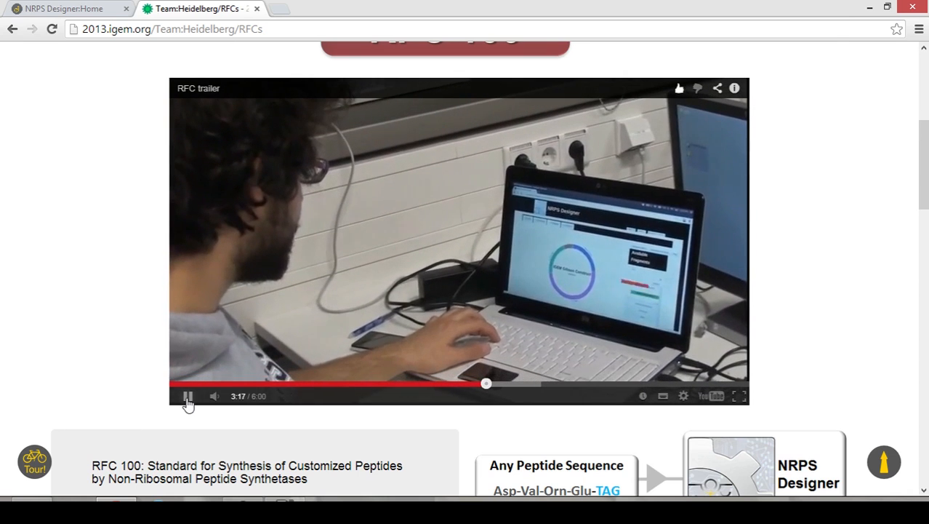
pyautogui.click(187, 398)
pyautogui.click(84, 12)
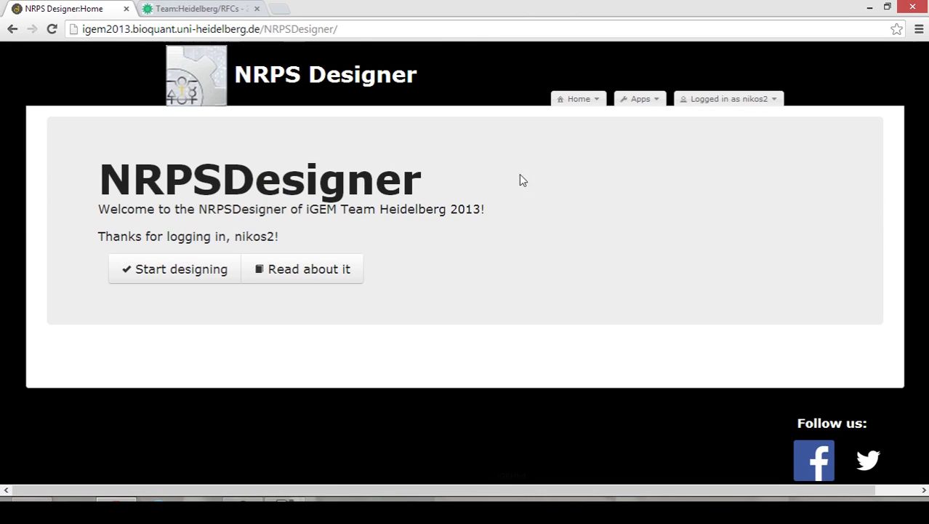
# Add a new peptide named 'test' to the NRPS Designer collection and open it.
pyautogui.click(638, 102)
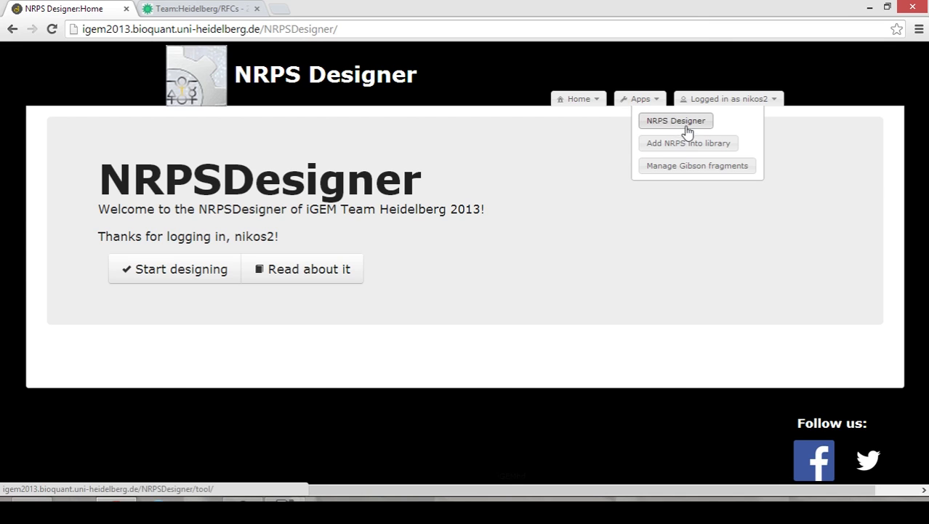
pyautogui.click(175, 271)
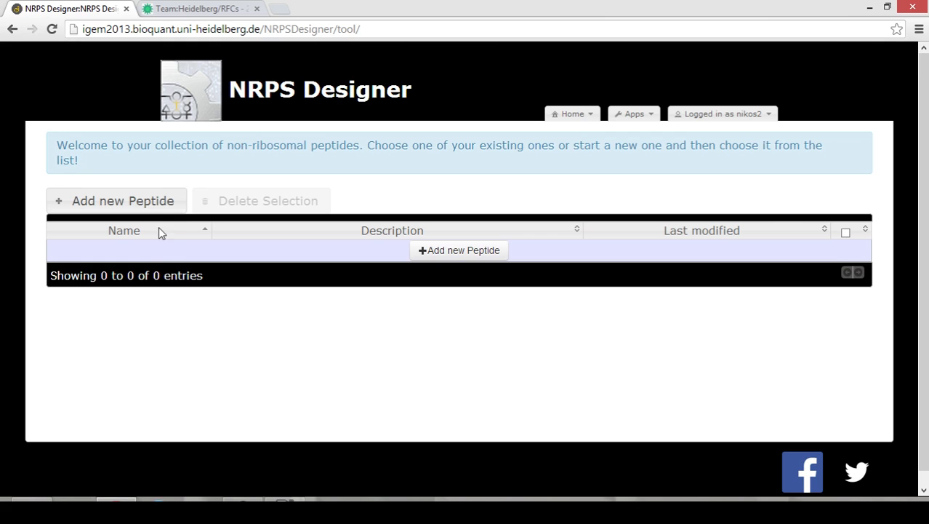
pyautogui.click(148, 208)
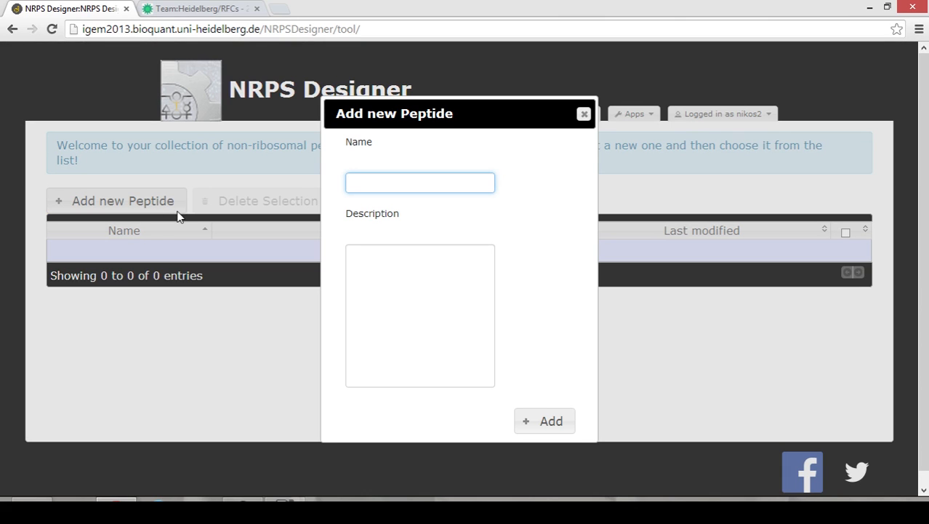
pyautogui.write('test')
pyautogui.click(544, 422)
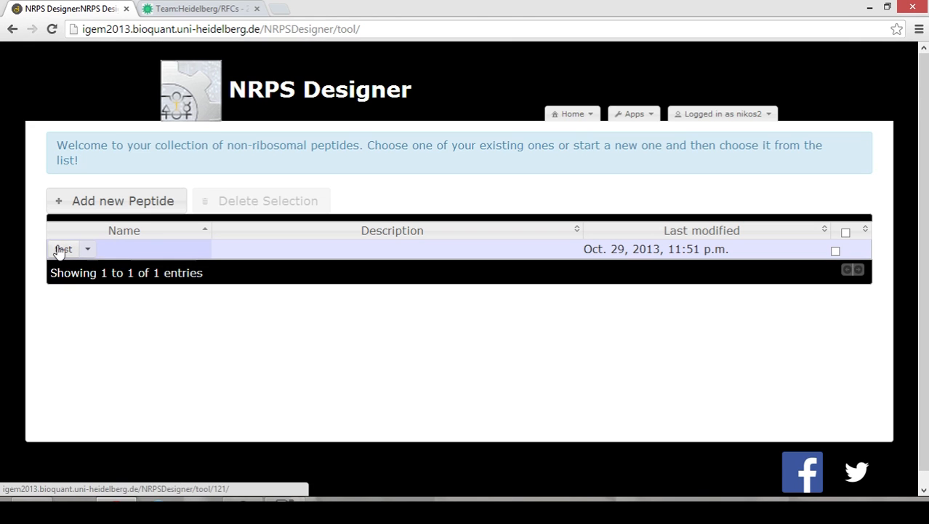
pyautogui.click(62, 251)
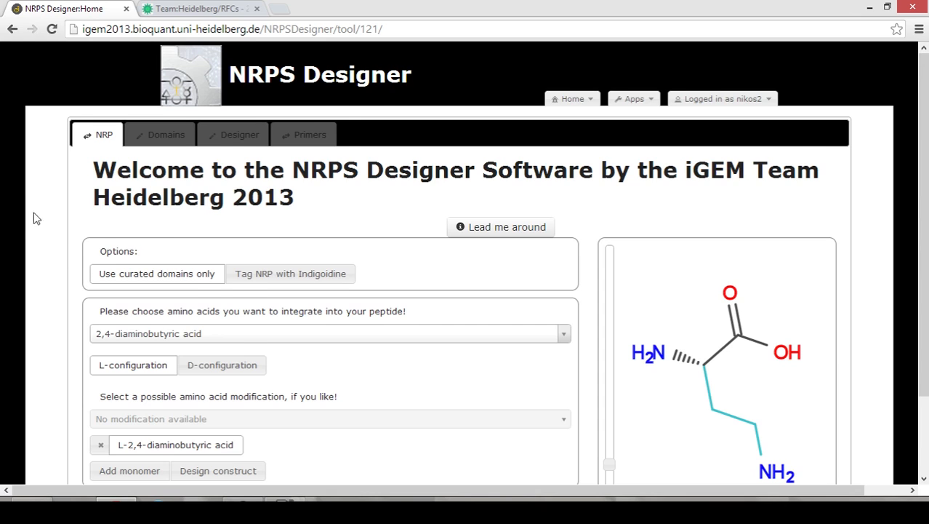
# Add D-ornithine as the peptide's first monomer.
pyautogui.scroll(-1, 33, 216)
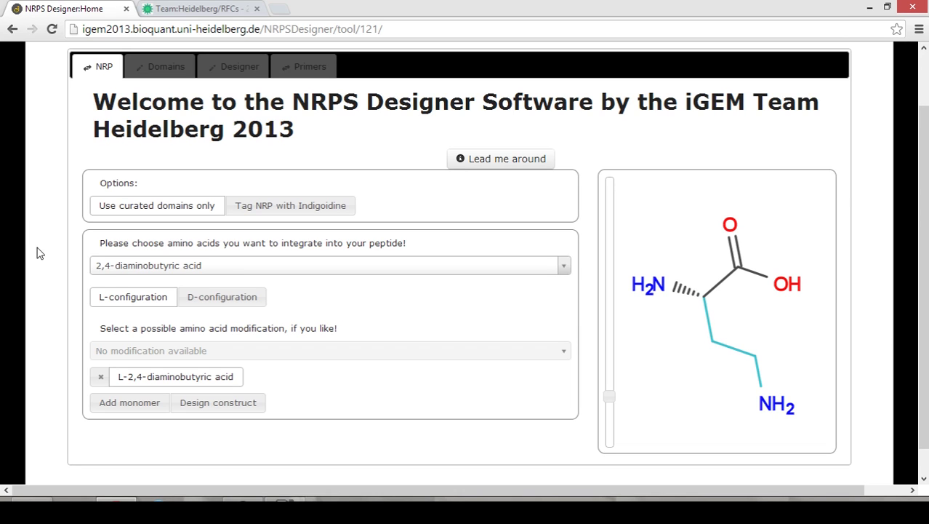
pyautogui.click(109, 269)
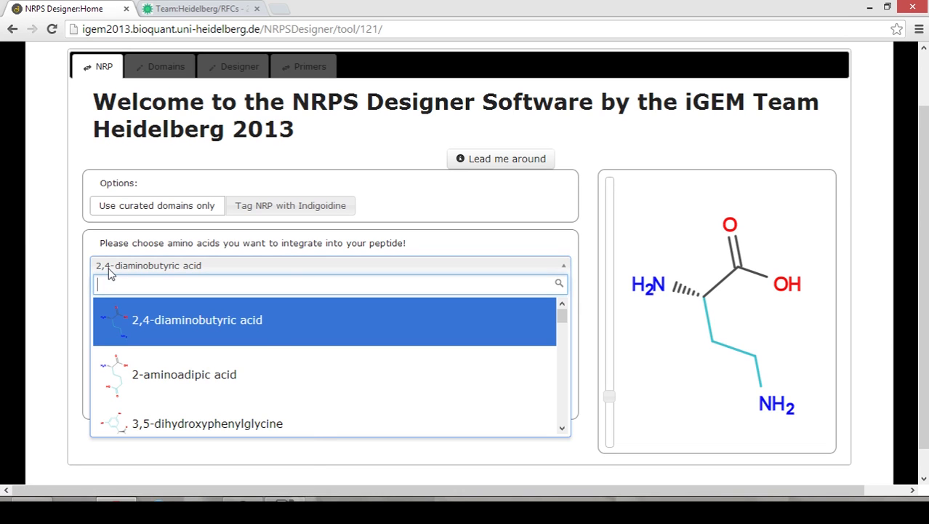
pyautogui.write('orni')
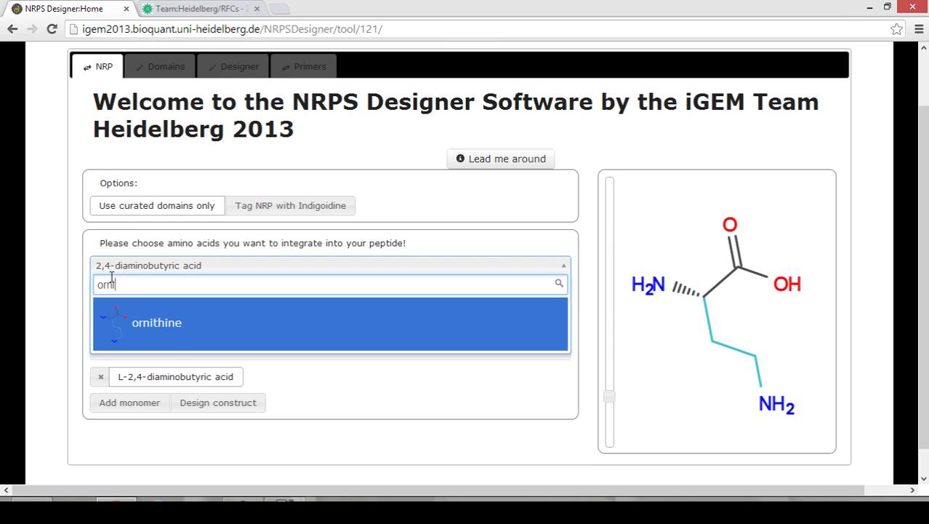
pyautogui.click(154, 333)
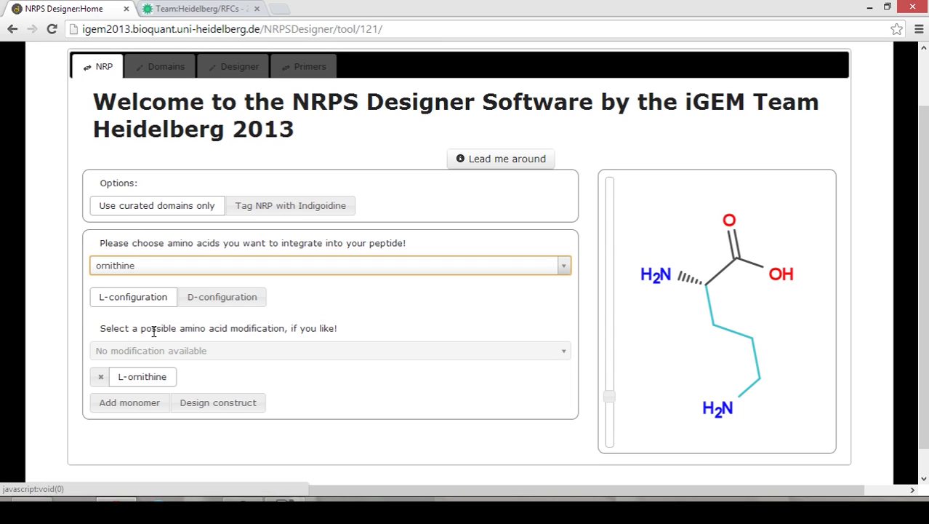
pyautogui.click(232, 304)
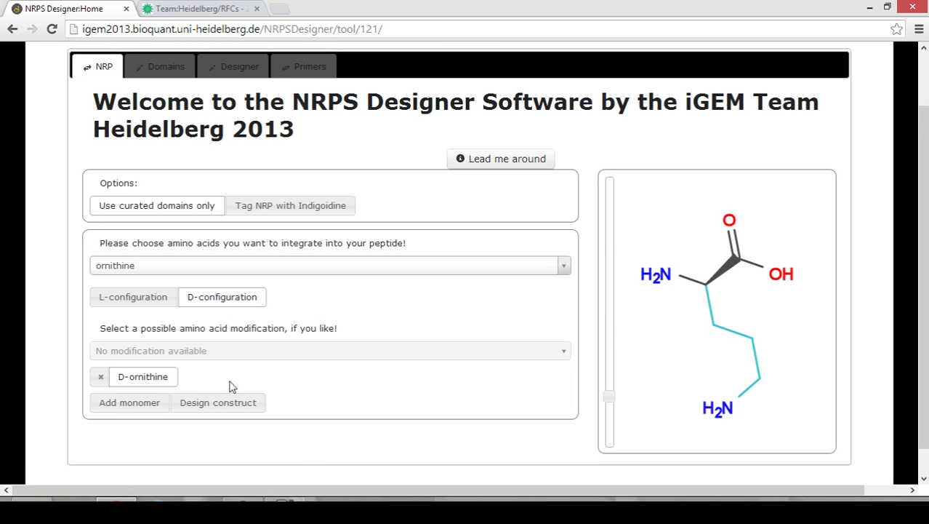
pyautogui.click(147, 409)
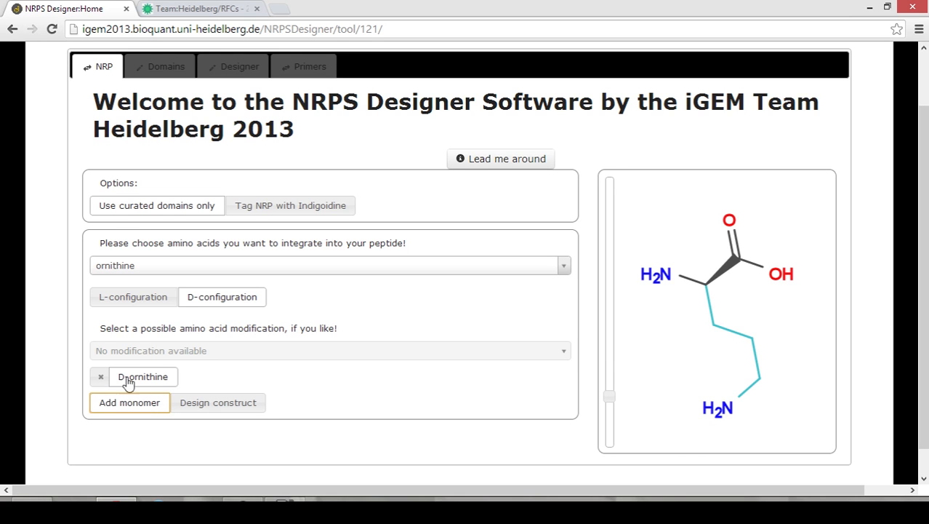
# Add L-glutamine as the second monomer, then toggle indigoidine tagging and curated-domains-only.
pyautogui.click(175, 271)
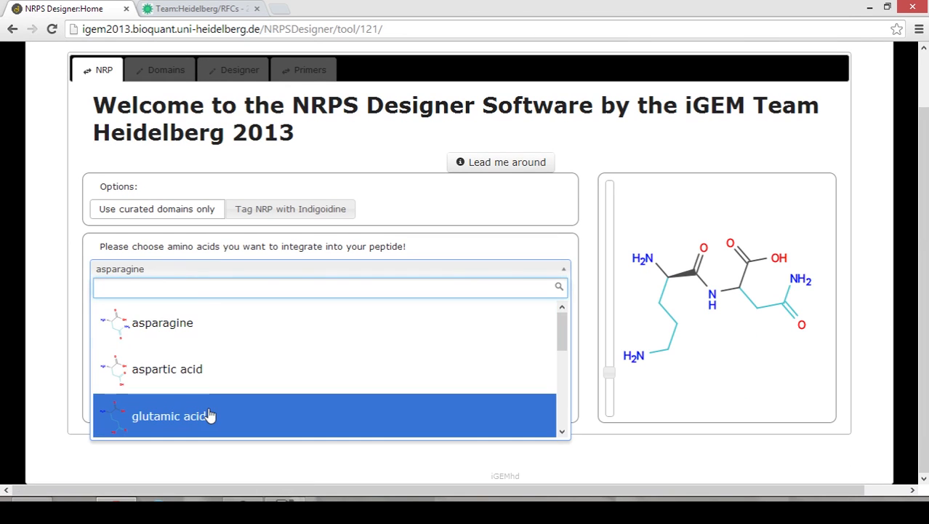
pyautogui.scroll(-3, 207, 411)
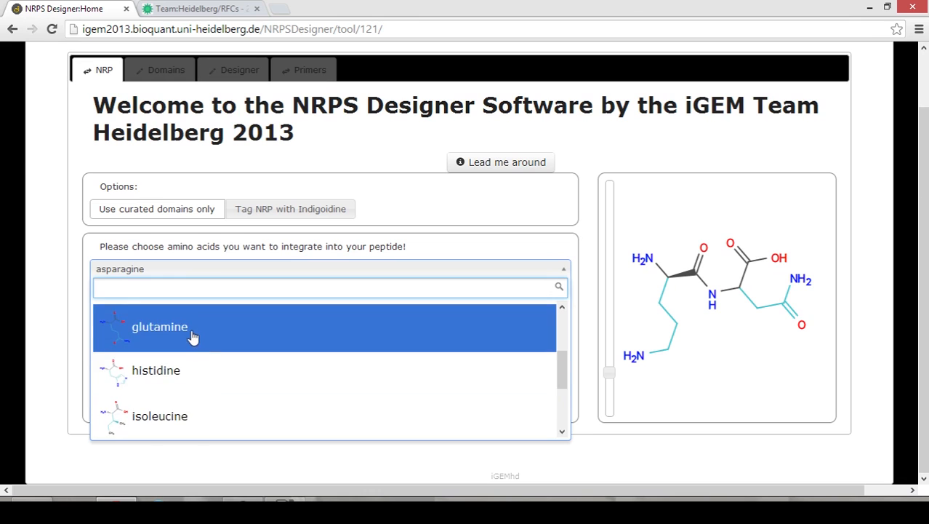
pyautogui.click(191, 331)
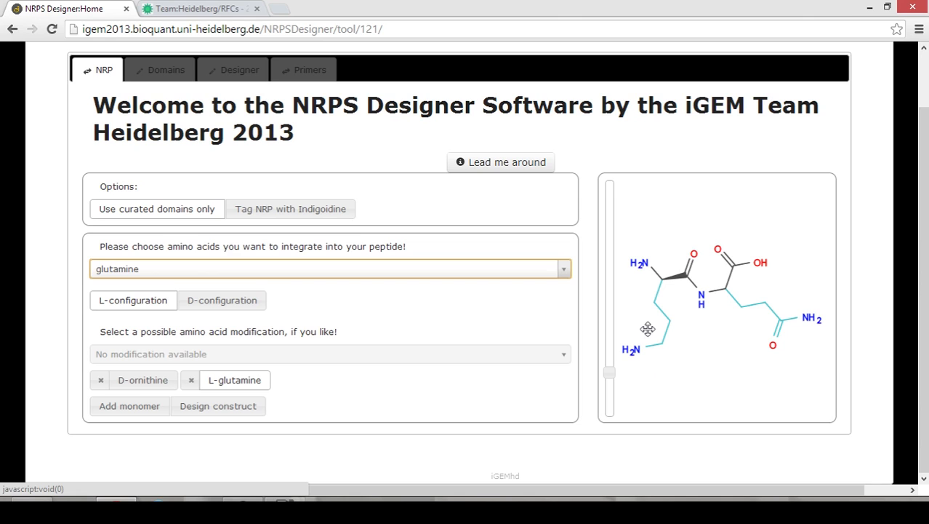
pyautogui.click(303, 215)
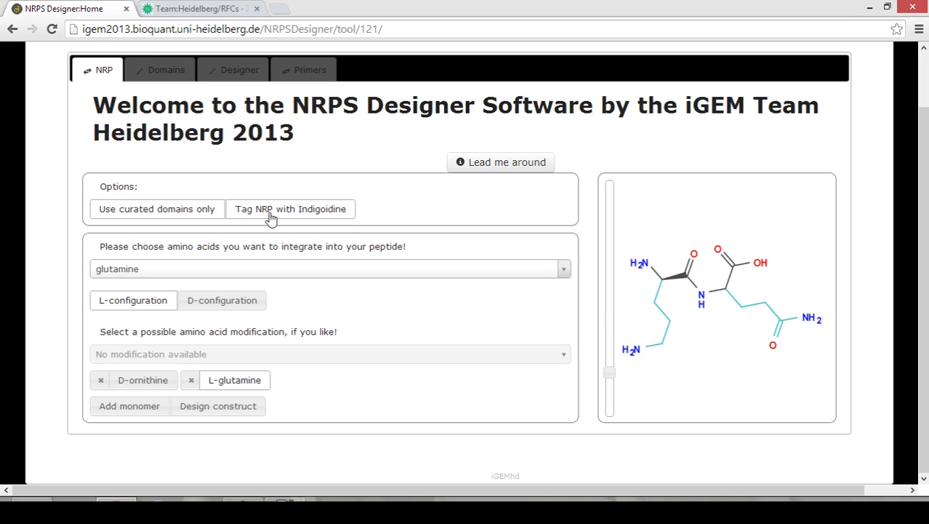
pyautogui.click(171, 213)
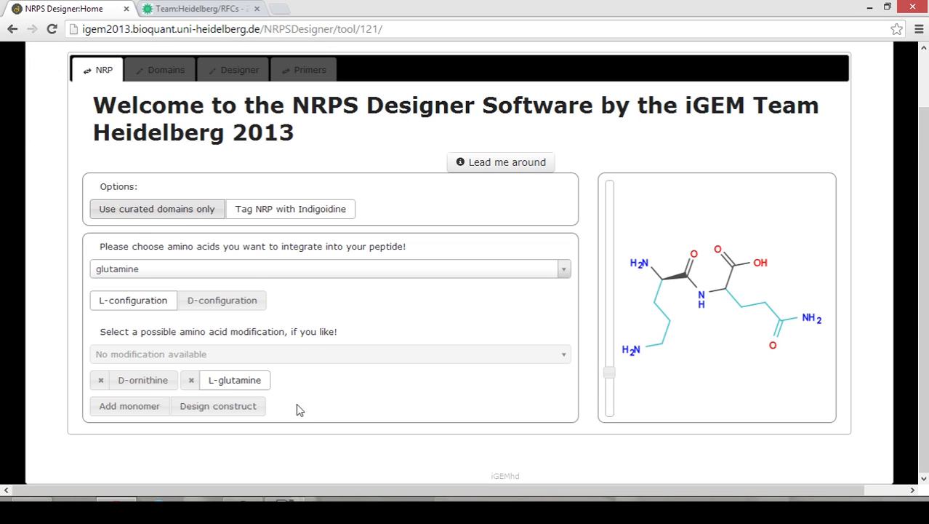
# Design the synthetase construct and scroll its domain chain through to the final TE domain.
pyautogui.click(236, 411)
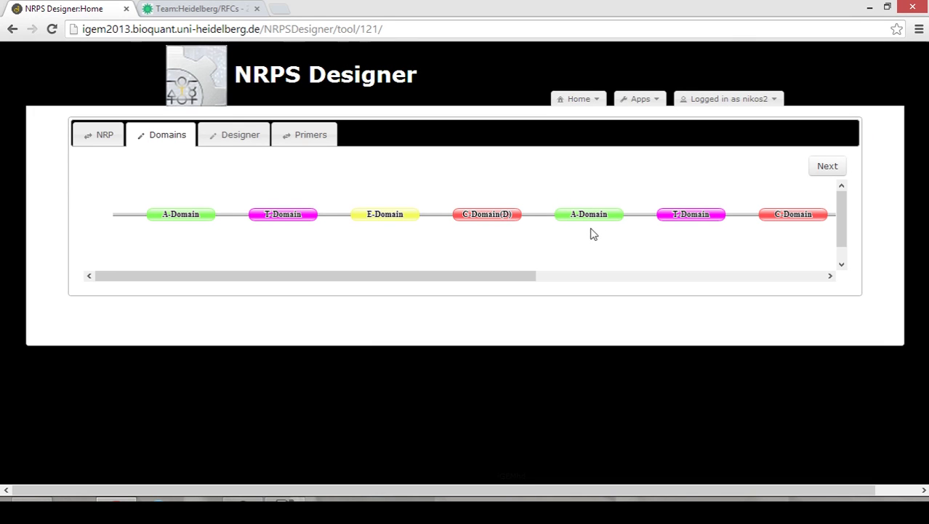
pyautogui.moveTo(514, 280); pyautogui.dragTo(734, 267)
pyautogui.rightClick(523, 275)
pyautogui.click(496, 281)
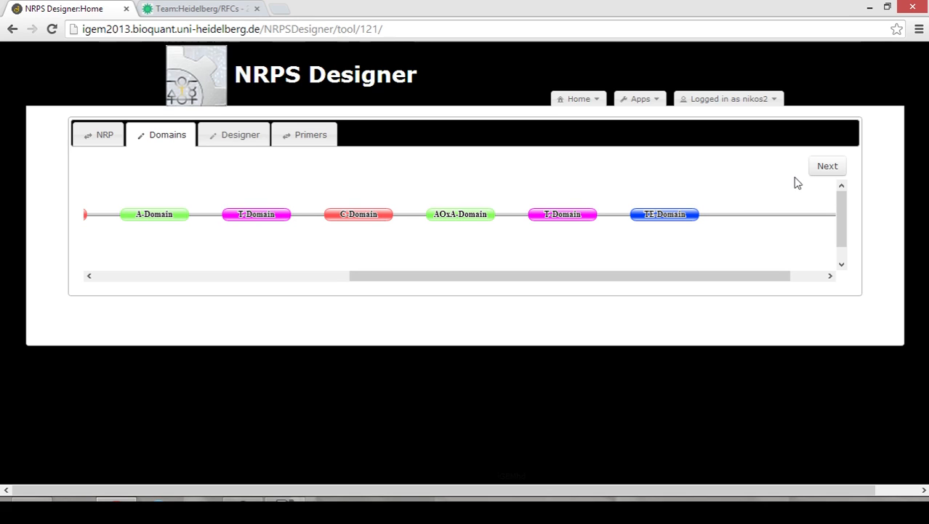
# View the 15055 bp test Gibson Construct map, checking the C_L fragment's details.
pyautogui.click(835, 168)
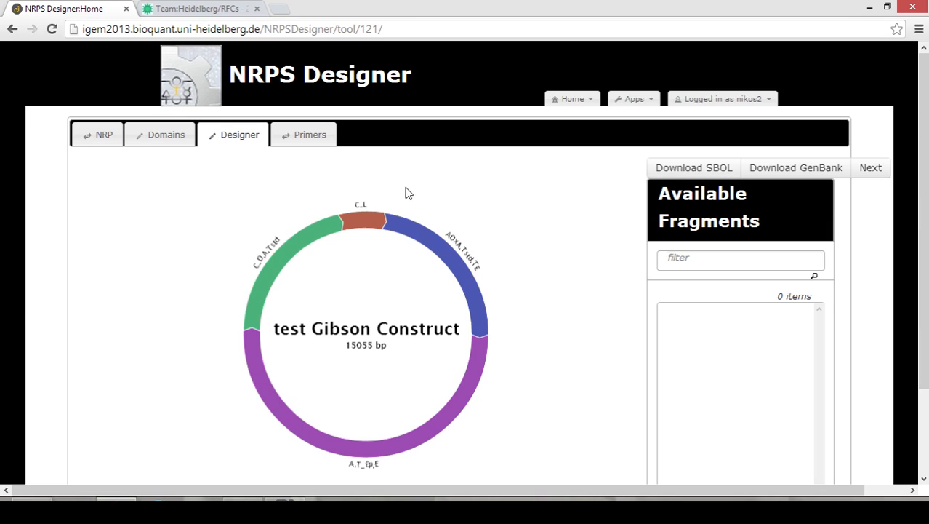
pyautogui.click(369, 221)
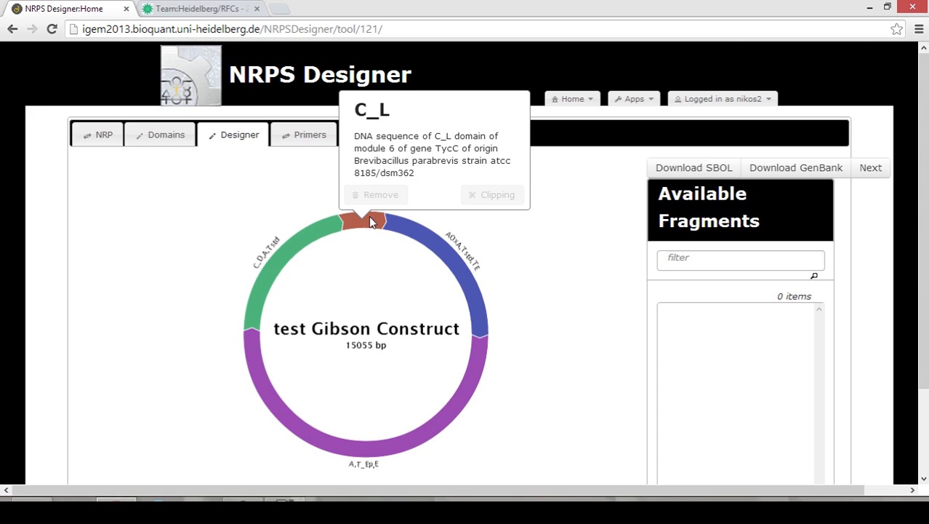
pyautogui.click(554, 260)
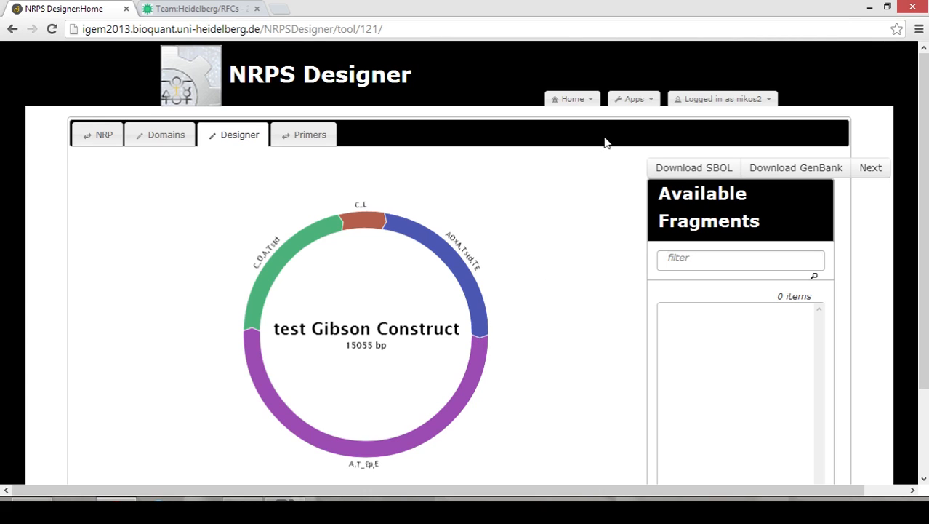
pyautogui.click(642, 106)
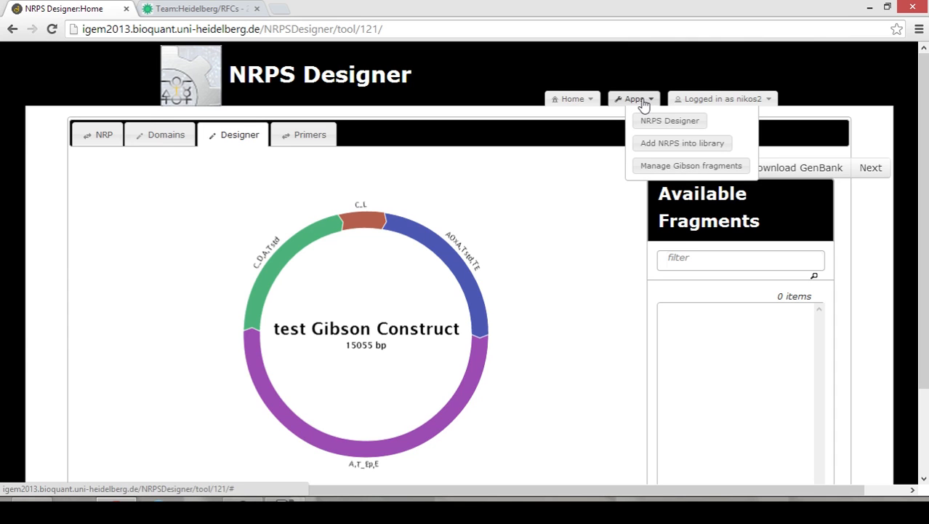
# Import part pSB1C3 from partsregistry.org as a new Gibson fragment.
pyautogui.click(680, 168)
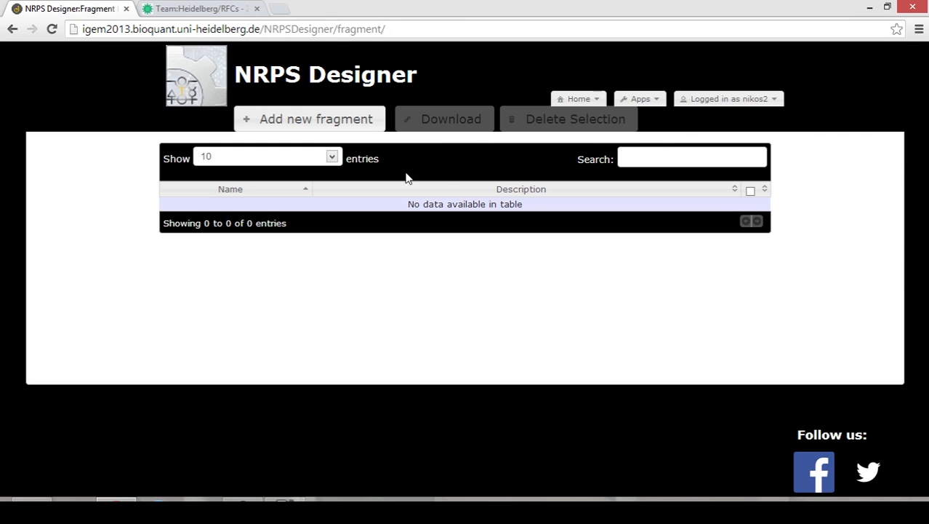
pyautogui.click(346, 122)
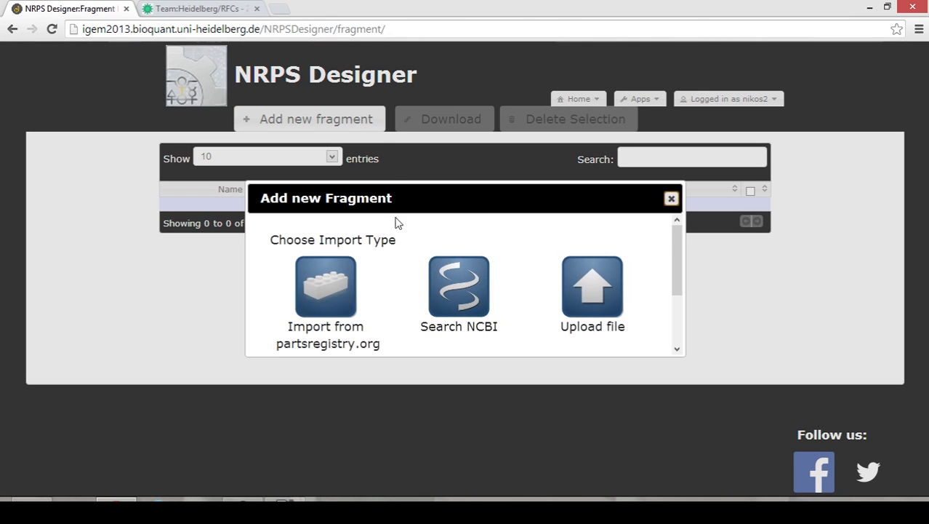
pyautogui.scroll(-1, 394, 279)
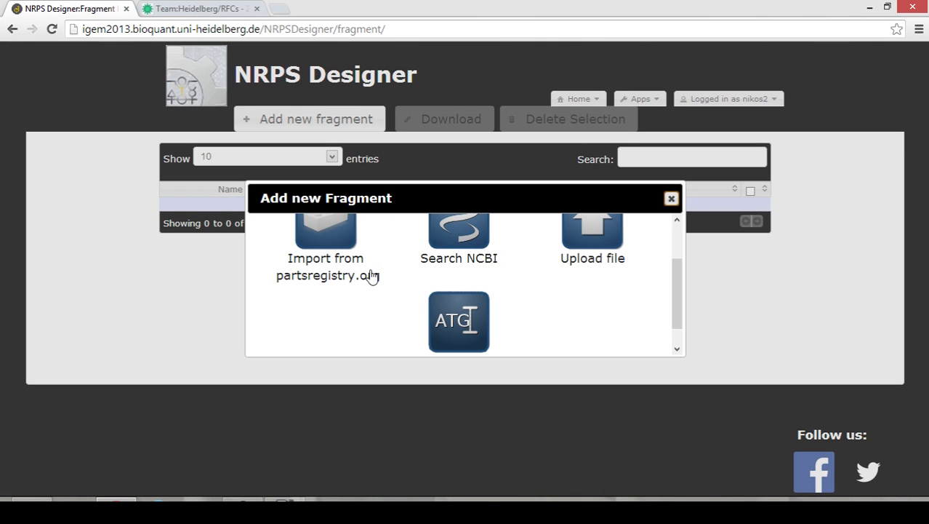
pyautogui.click(305, 246)
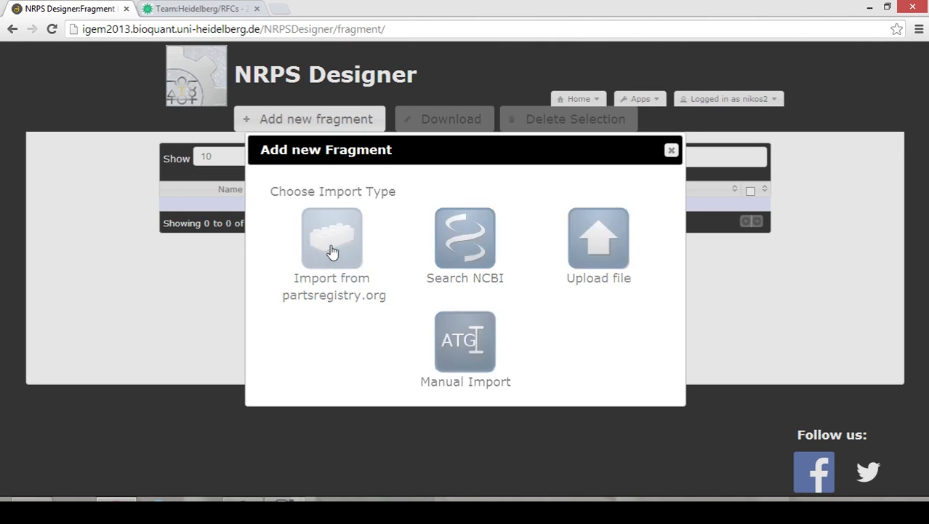
pyautogui.moveTo(407, 245); pyautogui.dragTo(333, 241)
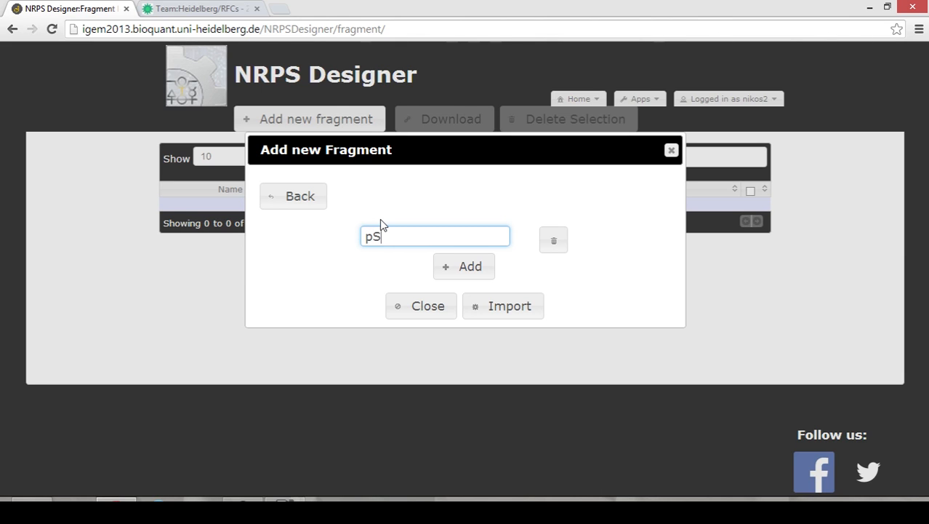
pyautogui.write('pSB1C3')
pyautogui.click(492, 307)
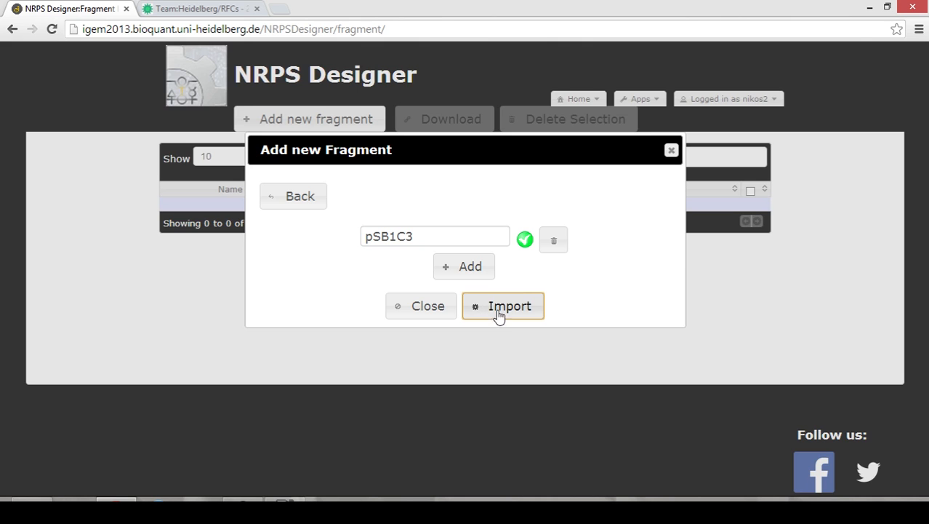
pyautogui.click(671, 150)
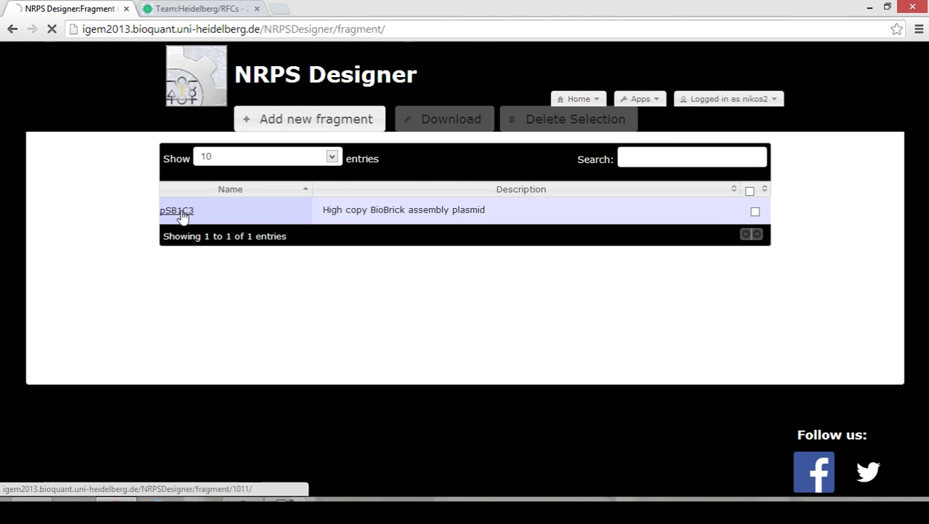
# Open the imported pSB1C3 fragment's 2070 bp annotated sequence page.
pyautogui.click(174, 213)
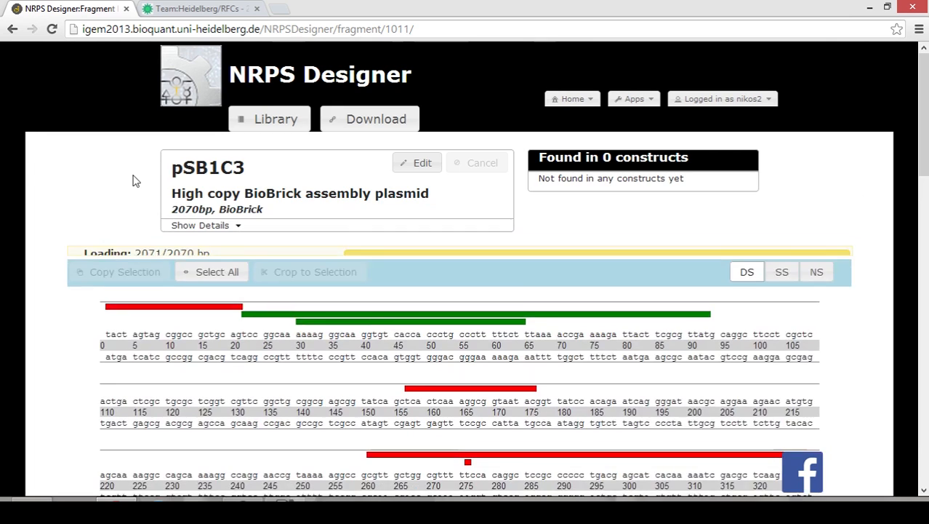
pyautogui.scroll(-1, 247, 229)
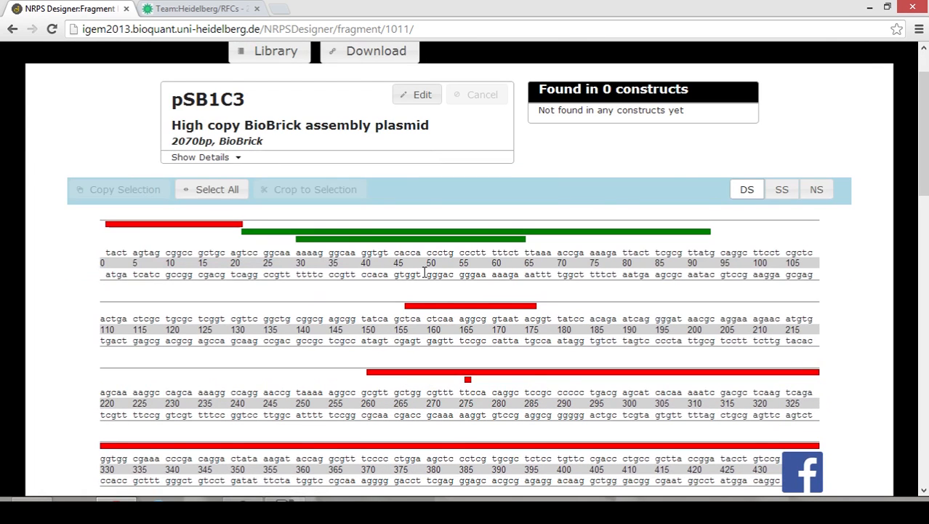
pyautogui.scroll(1, 551, 275)
pyautogui.click(644, 100)
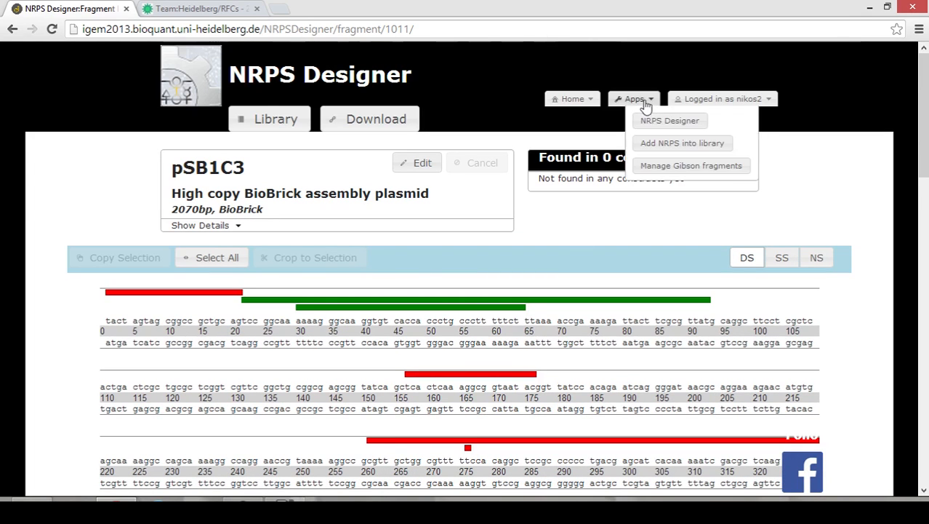
# Reopen the test peptide's circular construct designer and check the C_L segment details.
pyautogui.click(650, 122)
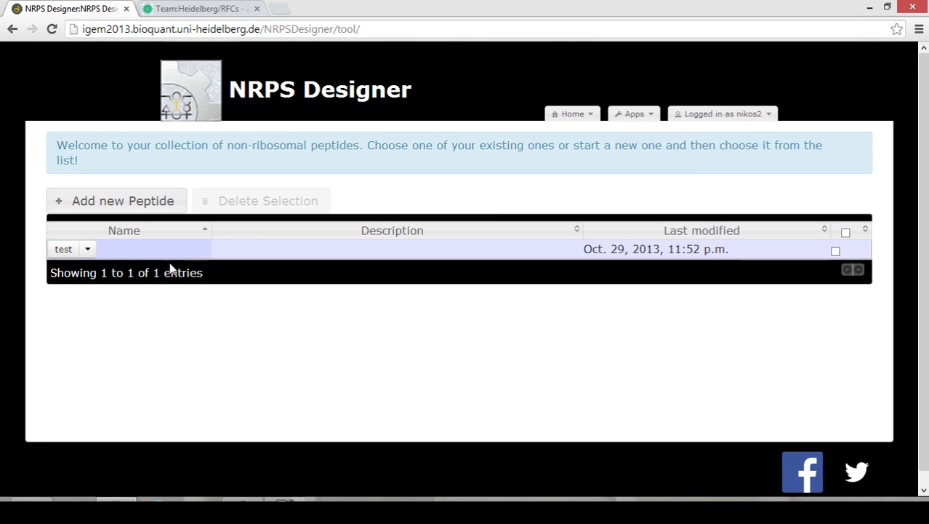
pyautogui.click(71, 250)
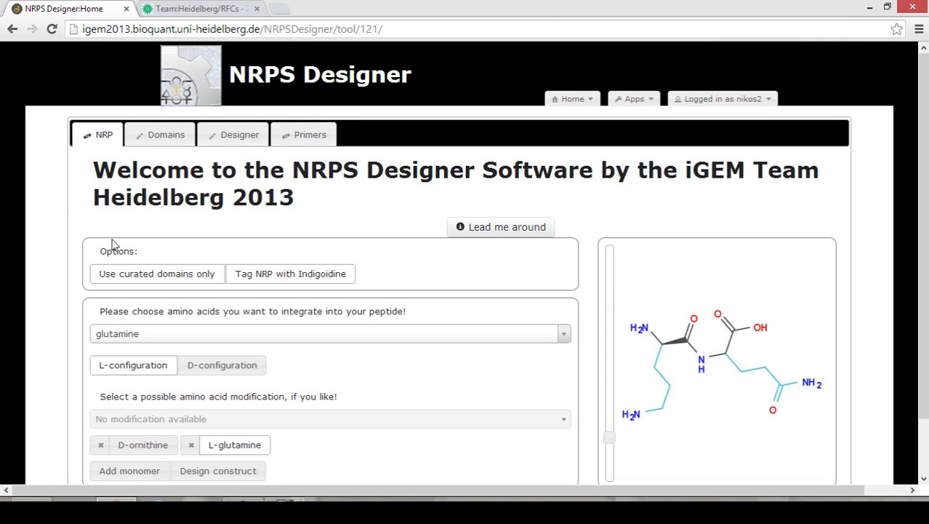
pyautogui.scroll(-1, 245, 250)
pyautogui.scroll(1, 216, 364)
pyautogui.click(229, 136)
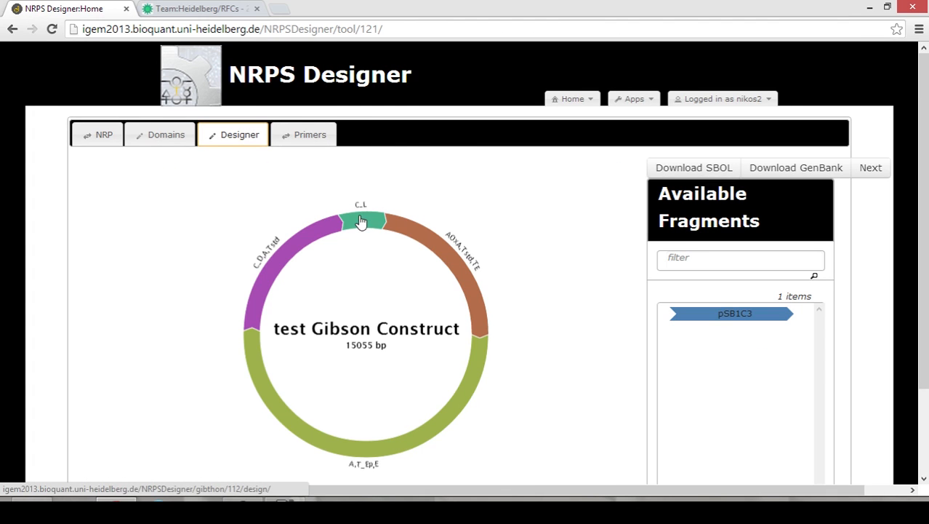
pyautogui.click(361, 221)
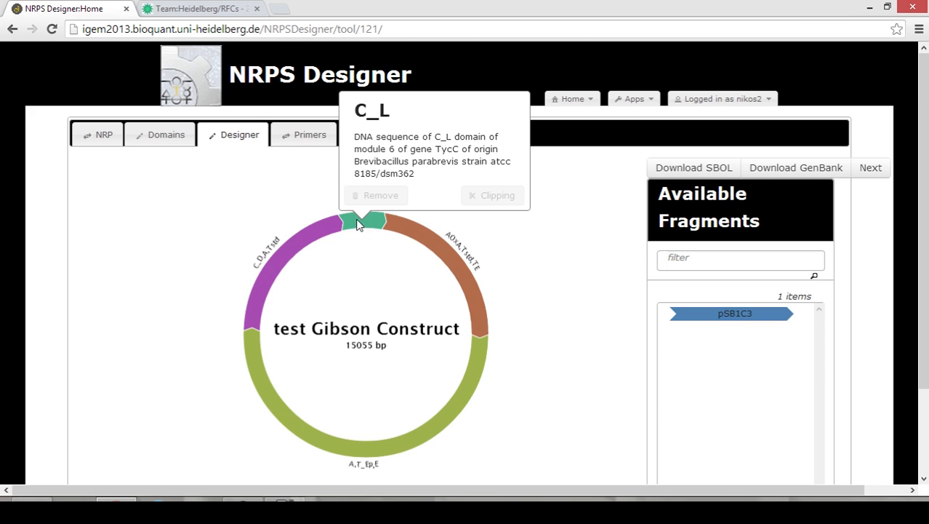
pyautogui.click(567, 252)
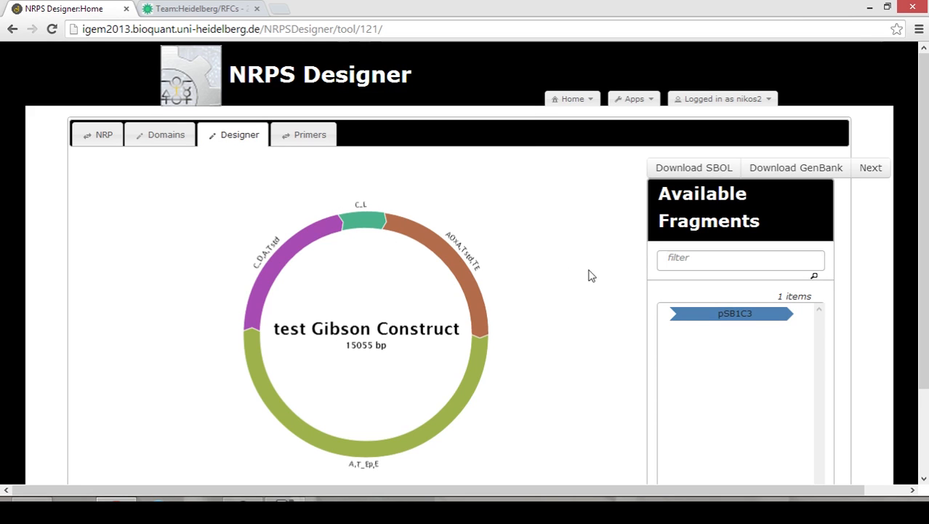
# Insert the pSB1C3 backbone into the construct, growing it to 17125 bp.
pyautogui.moveTo(730, 320); pyautogui.dragTo(485, 318)
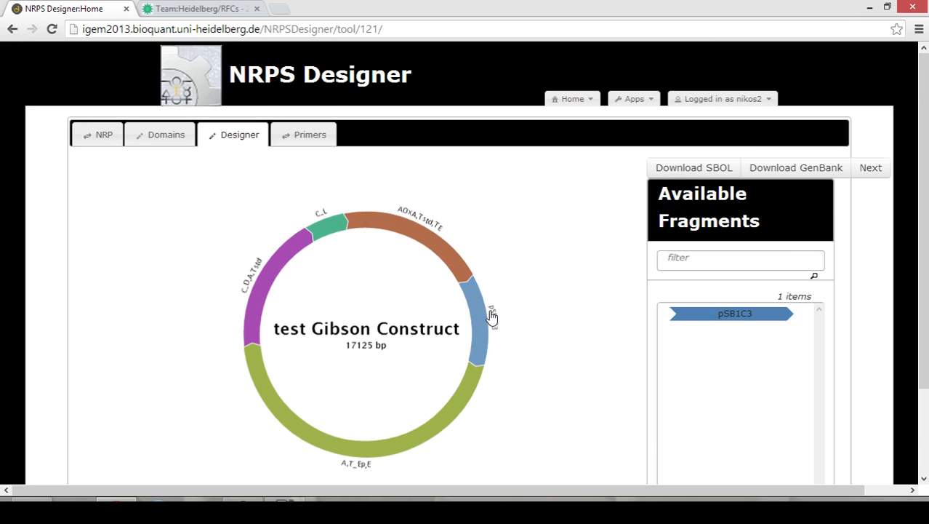
pyautogui.scroll(-1, 492, 317)
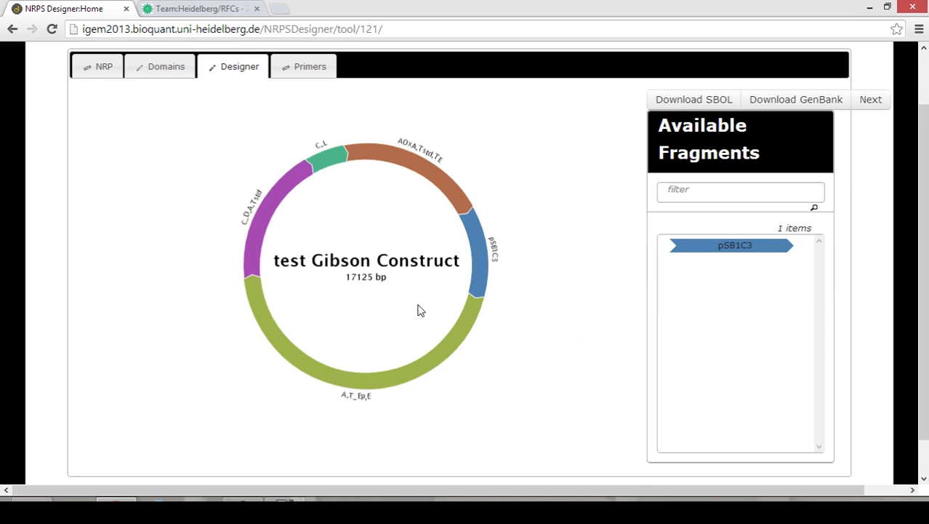
pyautogui.click(307, 69)
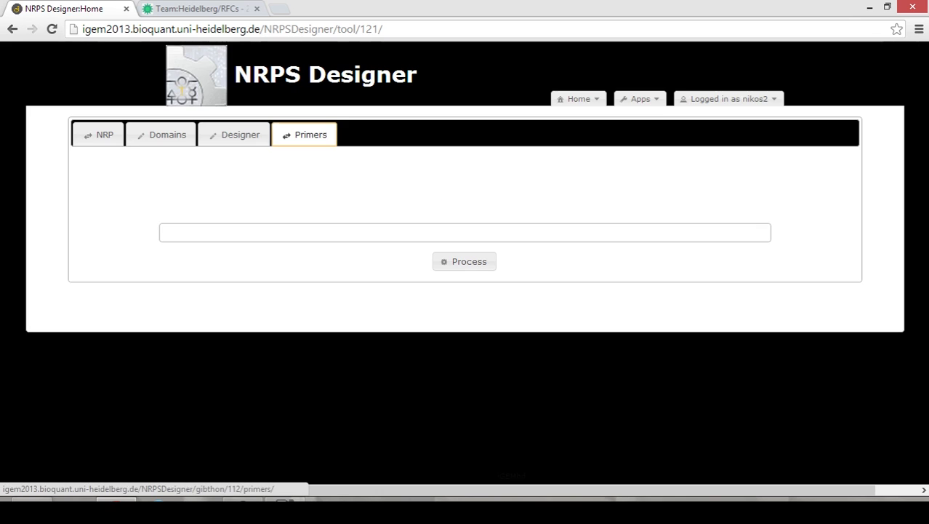
# Generate primers for all five fragments and open the 40 bp, 71°C C_L forward primer.
pyautogui.click(471, 263)
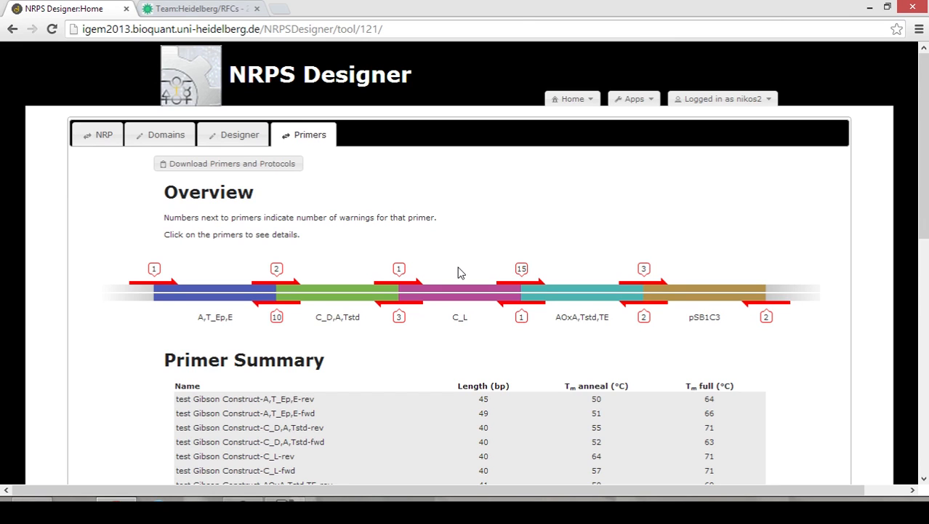
pyautogui.click(414, 286)
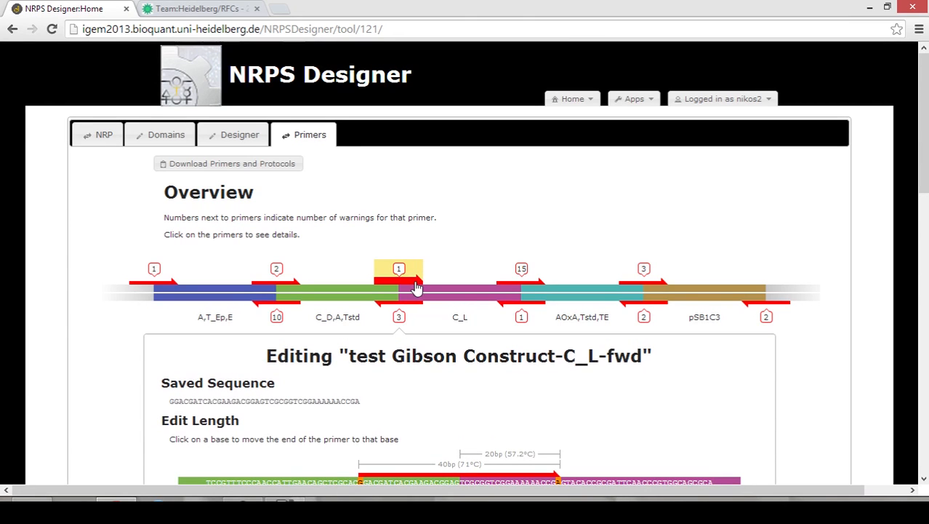
pyautogui.scroll(-1, 564, 362)
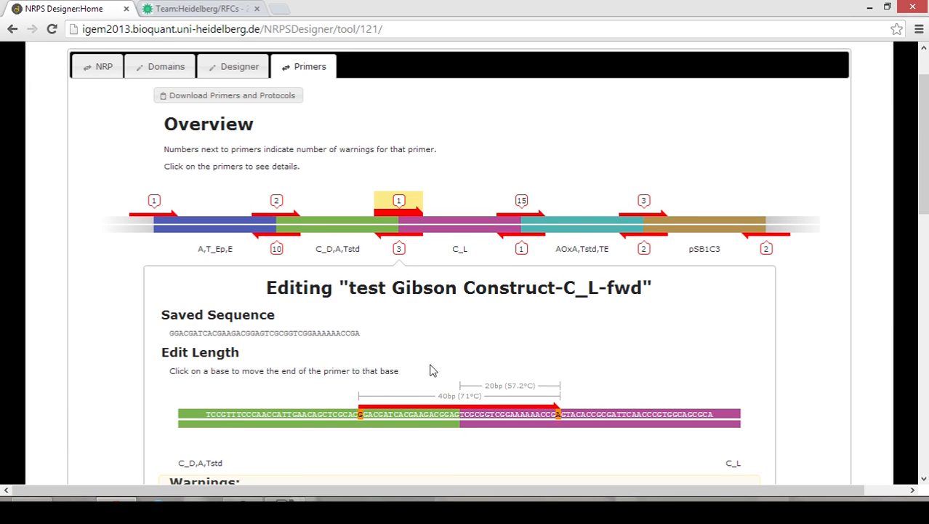
pyautogui.scroll(2, 506, 334)
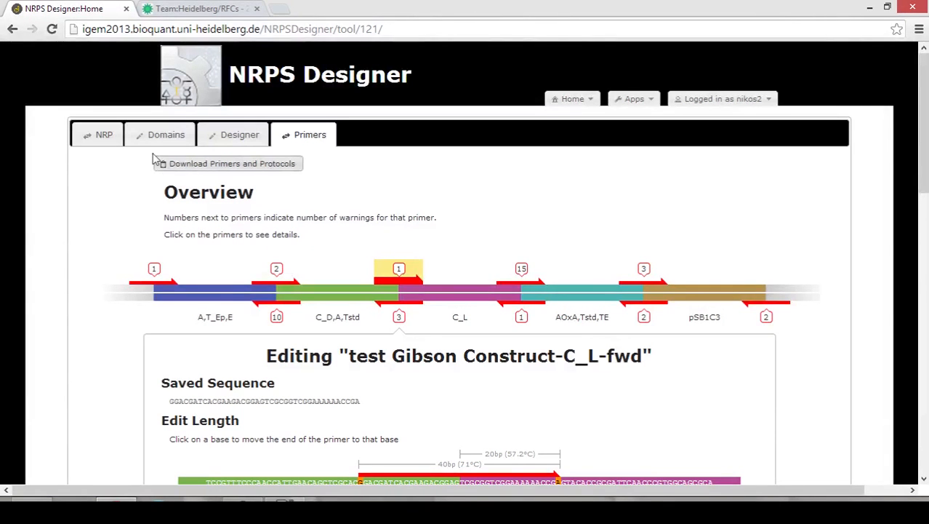
# Return to the test peptide's NRP page showing its D-ornithine and L-glutamine monomers.
pyautogui.click(97, 143)
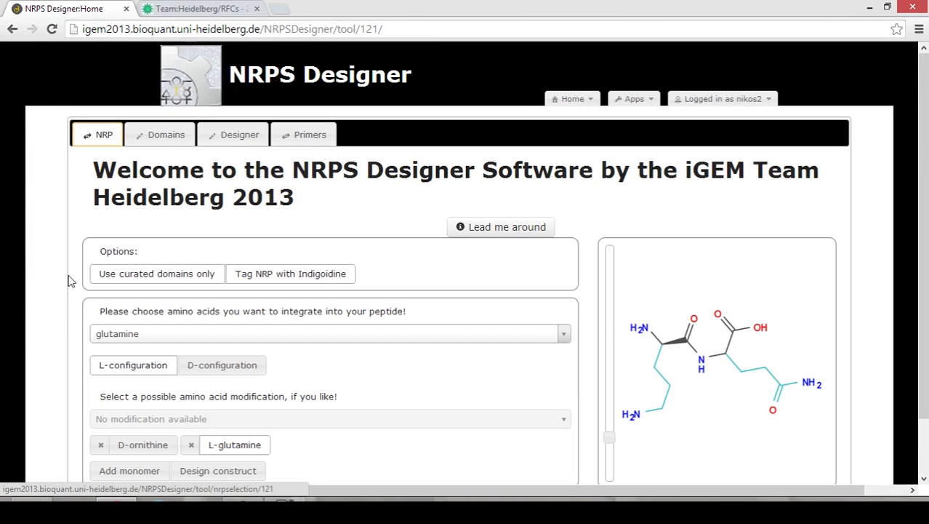
pyautogui.scroll(-1, 50, 316)
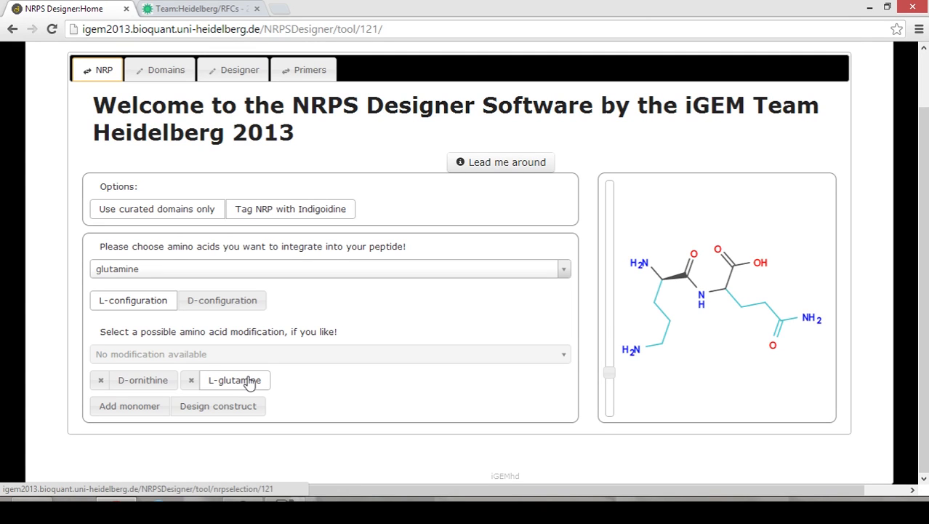
pyautogui.scroll(1, 411, 318)
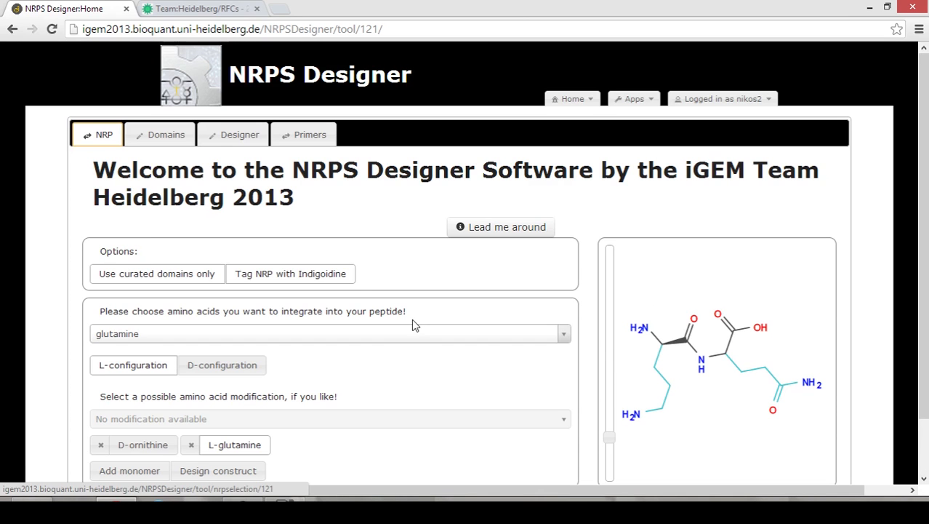
# Start a new library from the saved test peptide in NRPS Designer's peptide list.
pyautogui.click(632, 100)
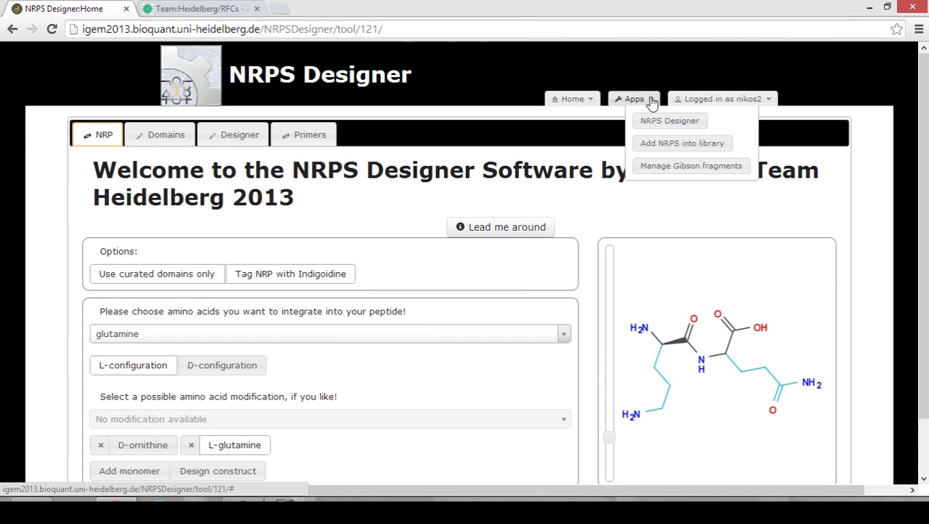
pyautogui.click(655, 123)
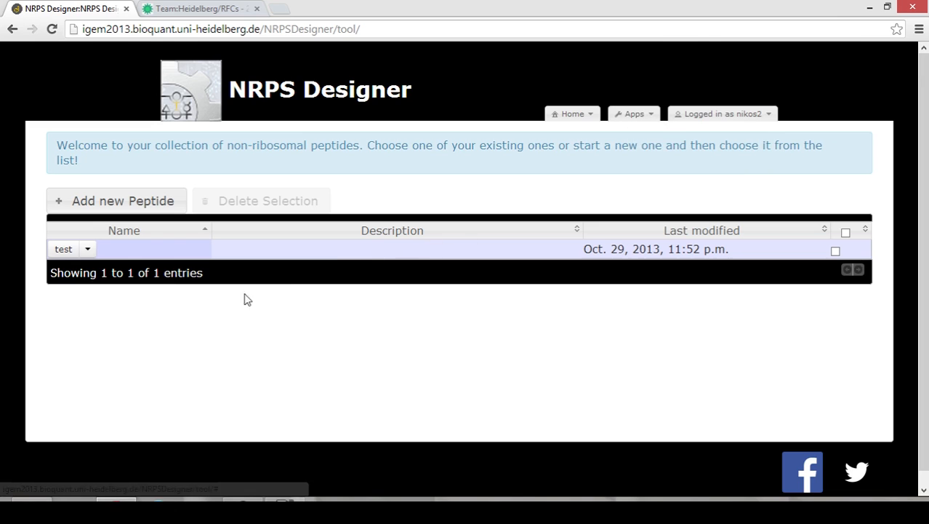
pyautogui.click(87, 248)
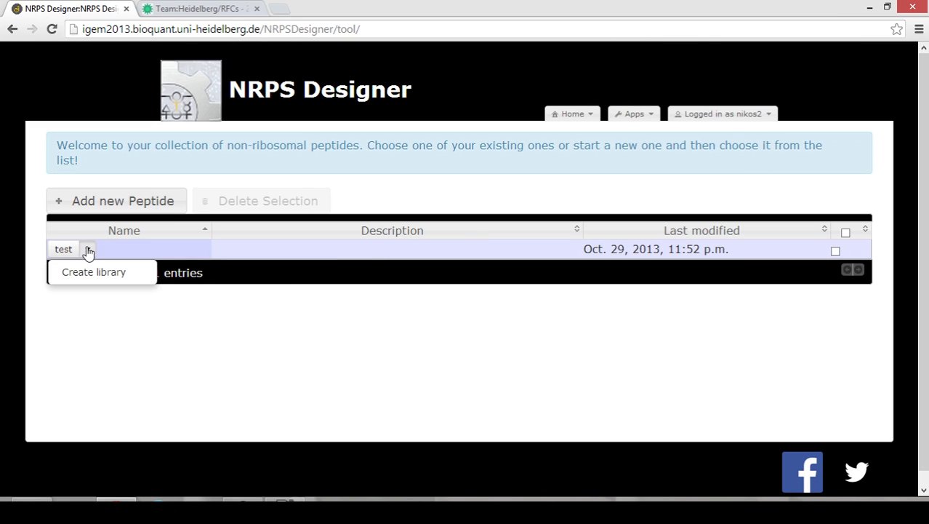
pyautogui.click(107, 273)
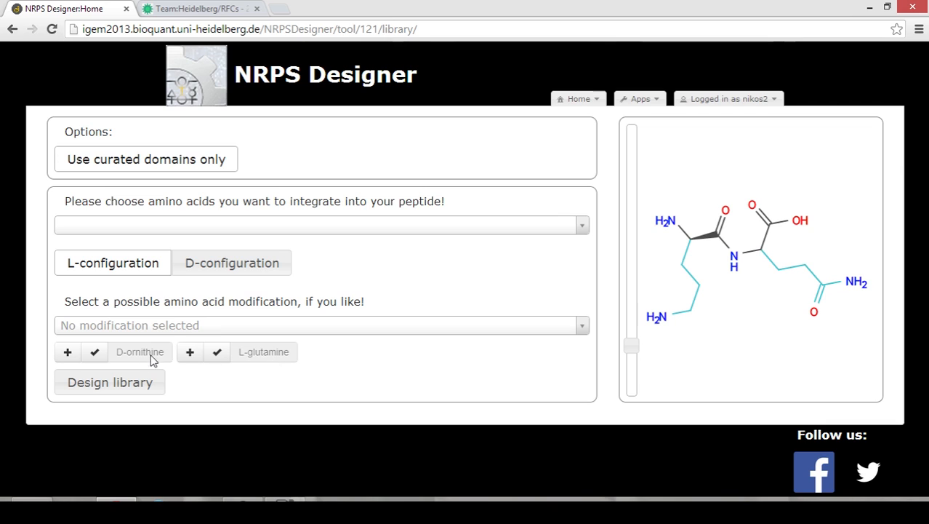
# Add L-asparagine and L-serine as alternatives to L-glutamine at the second position.
pyautogui.click(190, 354)
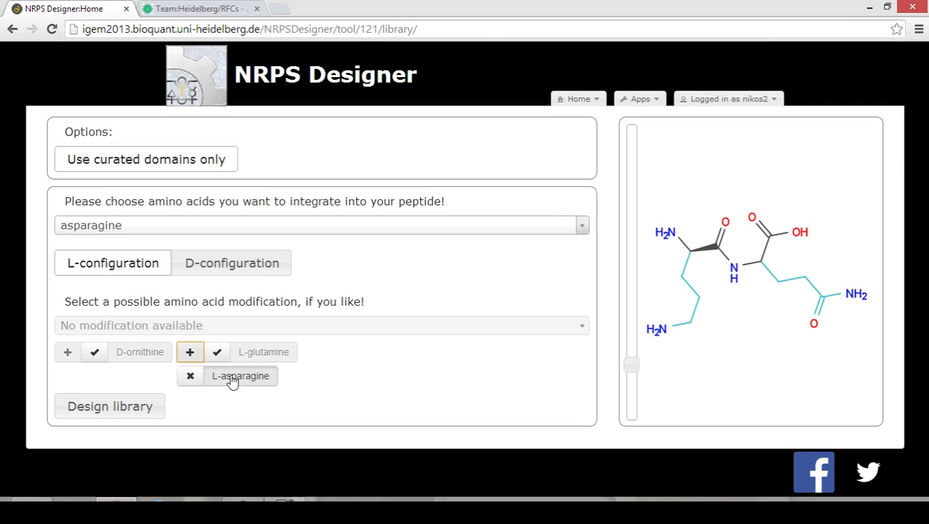
pyautogui.click(190, 353)
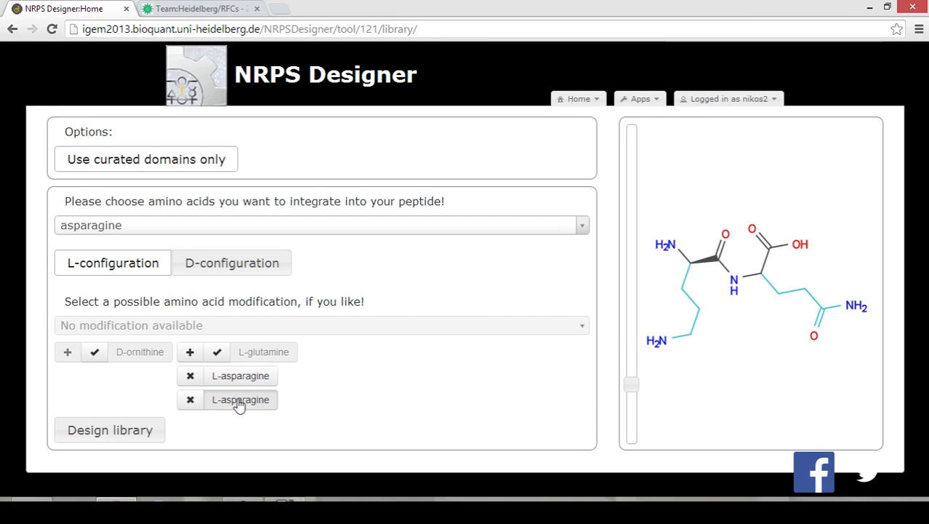
pyautogui.click(185, 227)
pyautogui.scroll(-5, 200, 322)
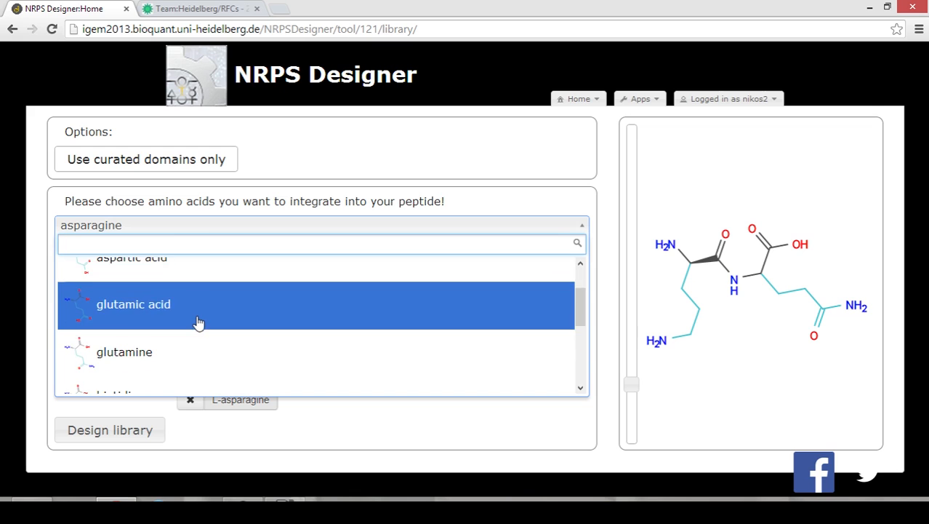
pyautogui.scroll(-1, 185, 331)
pyautogui.click(156, 326)
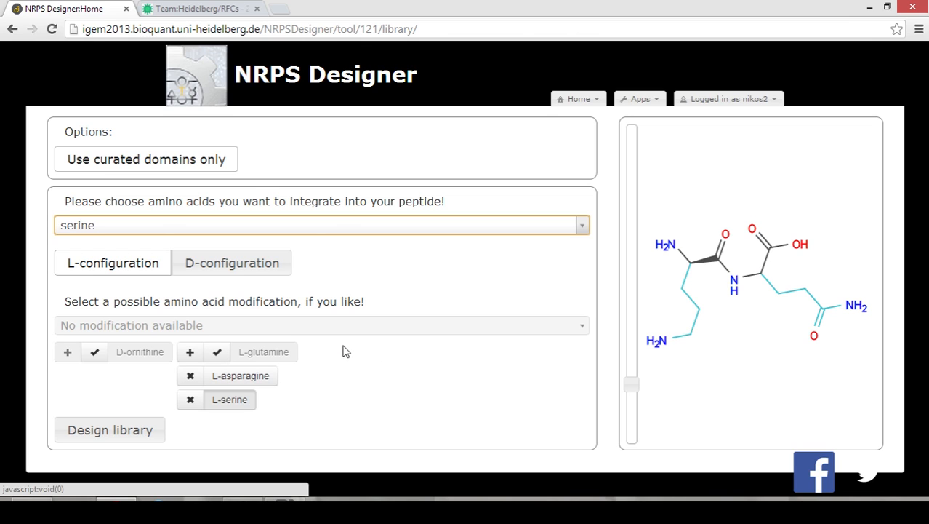
# Design the library, then download both variants, test L-asparagine and test L-serine, as a zip.
pyautogui.click(131, 429)
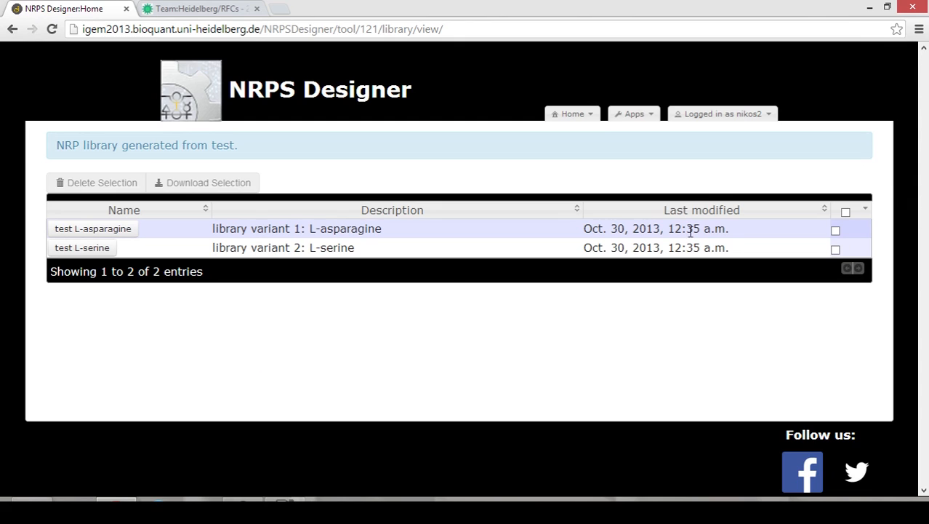
pyautogui.click(846, 211)
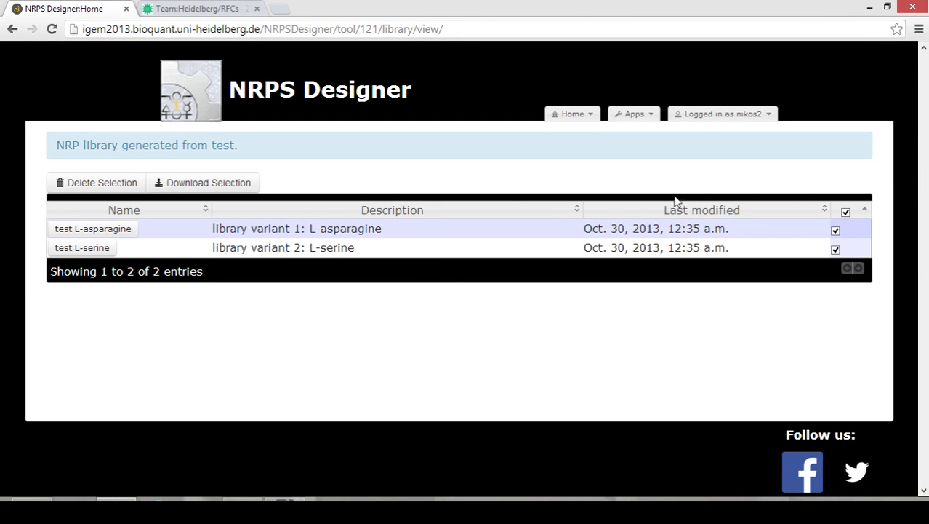
pyautogui.click(242, 187)
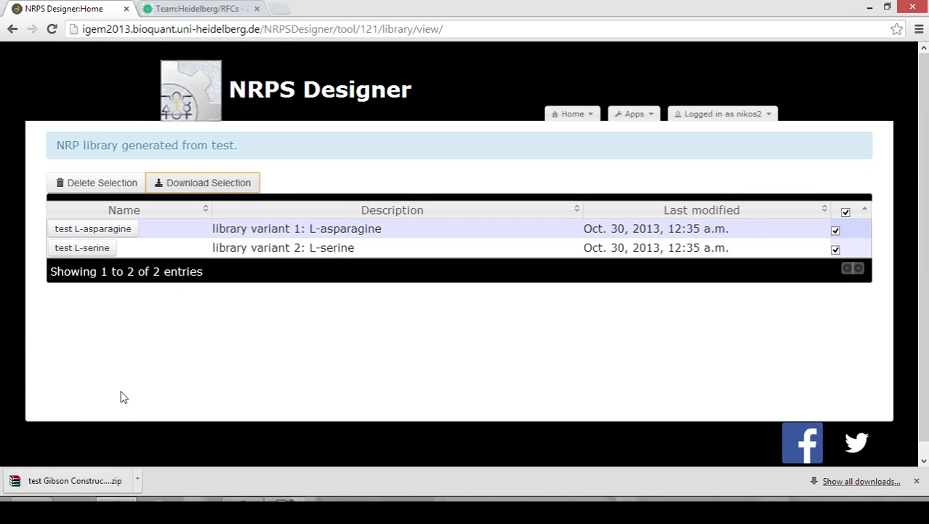
# Open the downloaded construct zip in WinRAR, launch primers.csv, and dismiss the licence reminder.
pyautogui.rightClick(93, 478)
pyautogui.click(104, 482)
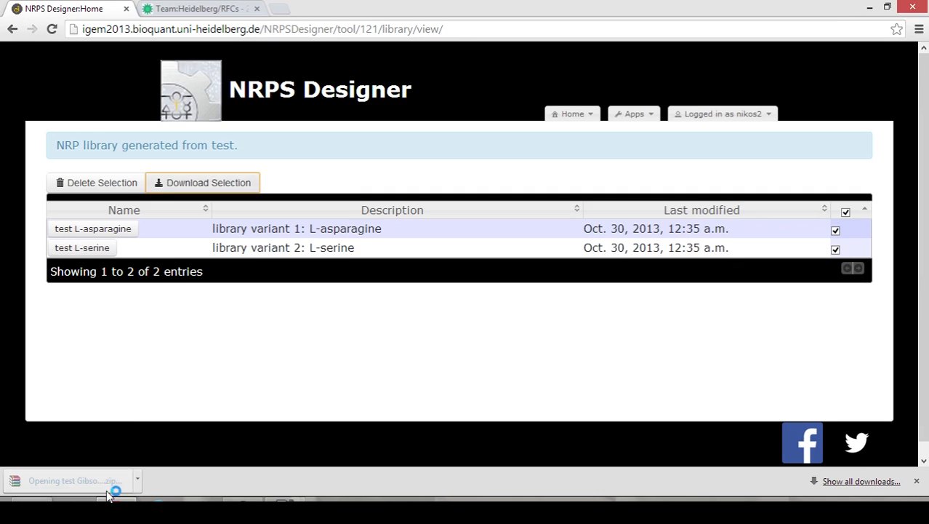
pyautogui.click(119, 248)
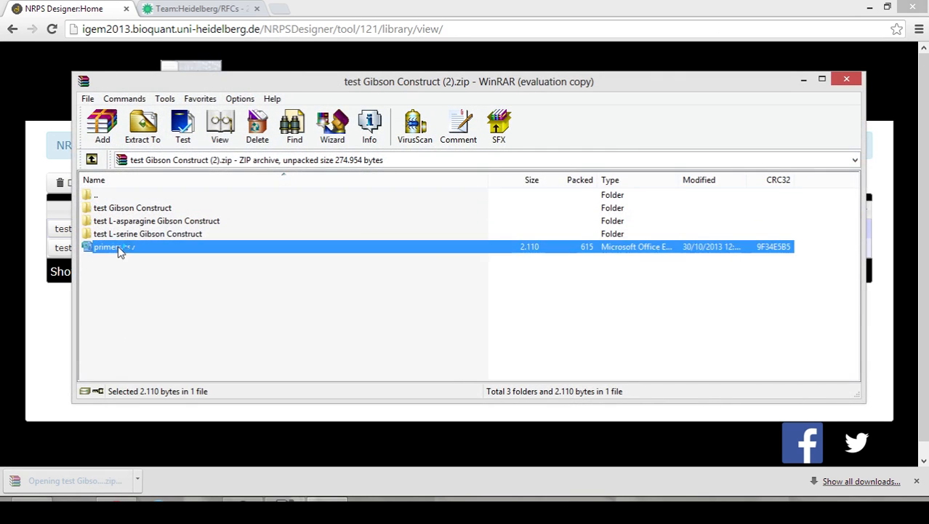
pyautogui.click(573, 183)
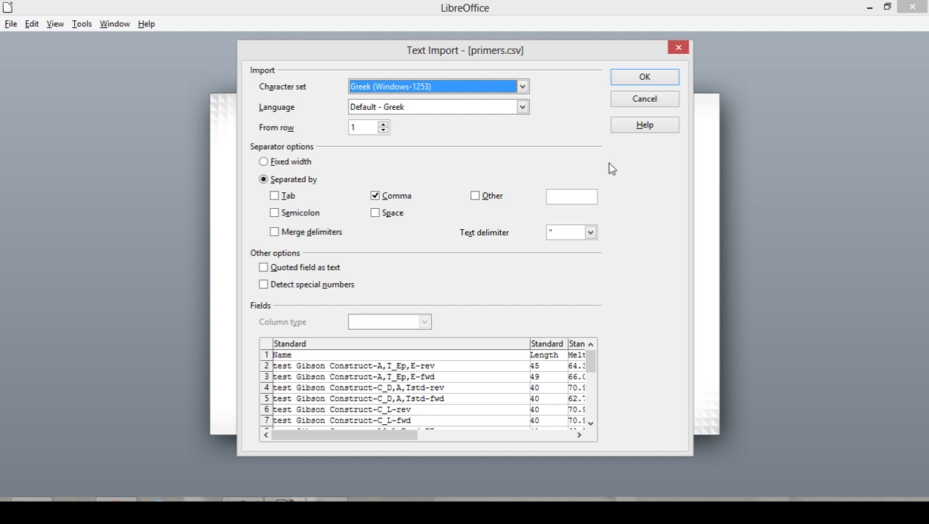
# Import primers.csv as comma-separated data, review the primer table, and return to NRPS Designer.
pyautogui.click(628, 78)
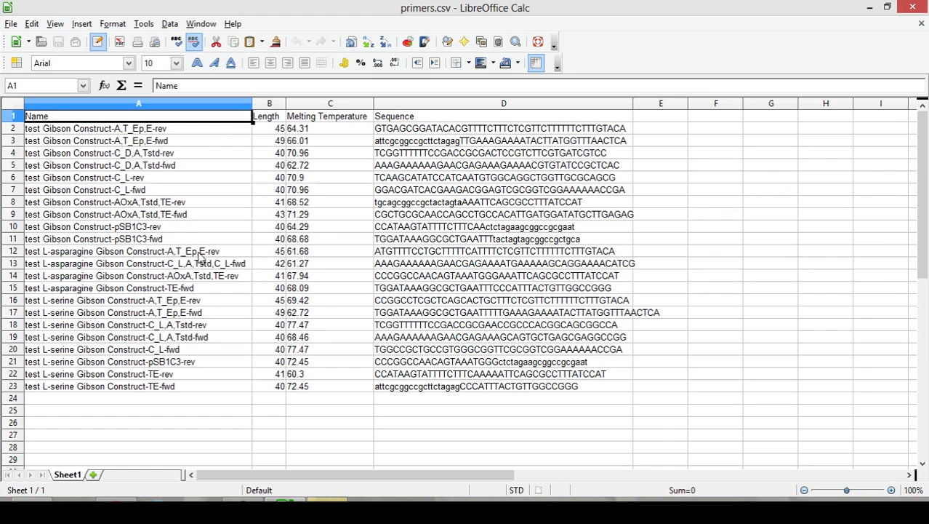
pyautogui.click(116, 509)
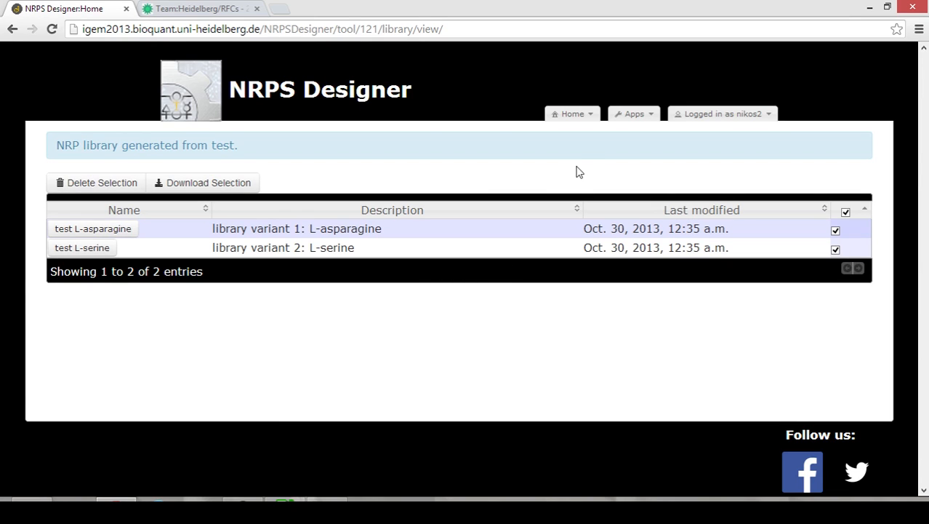
# Open the Apps dropdown from the library page listing test L-asparagine and test L-serine.
pyautogui.click(639, 117)
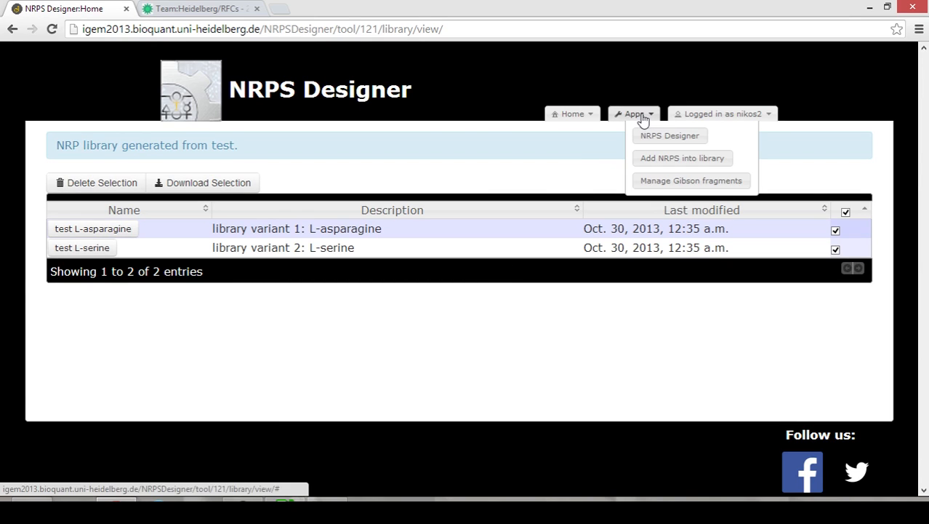
# Start a new NRPS entry and paste the synthetase DNA sequence.
pyautogui.click(668, 162)
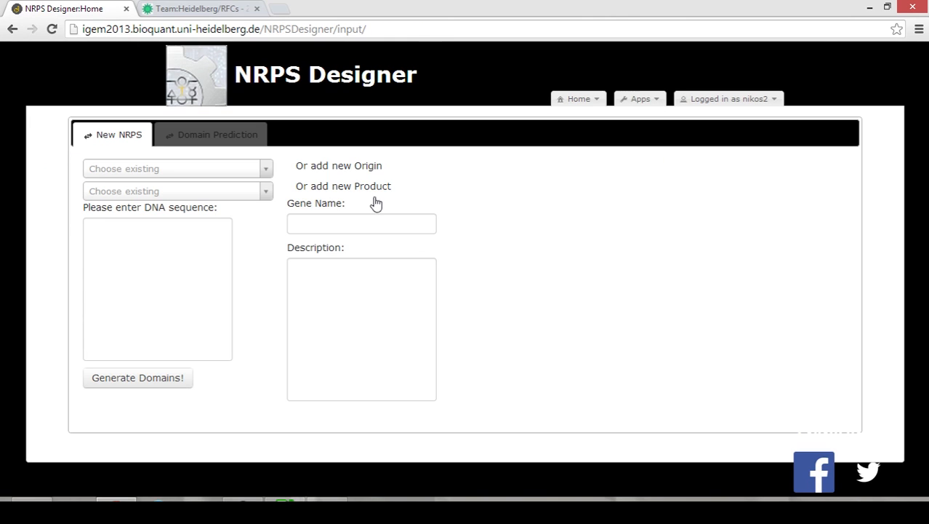
pyautogui.click(166, 274)
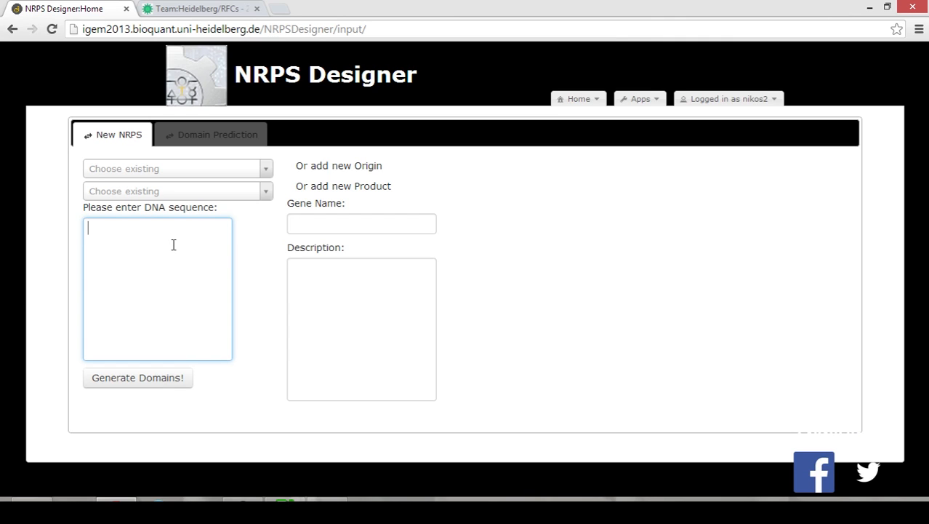
pyautogui.hotkey('ctrl', 'v')
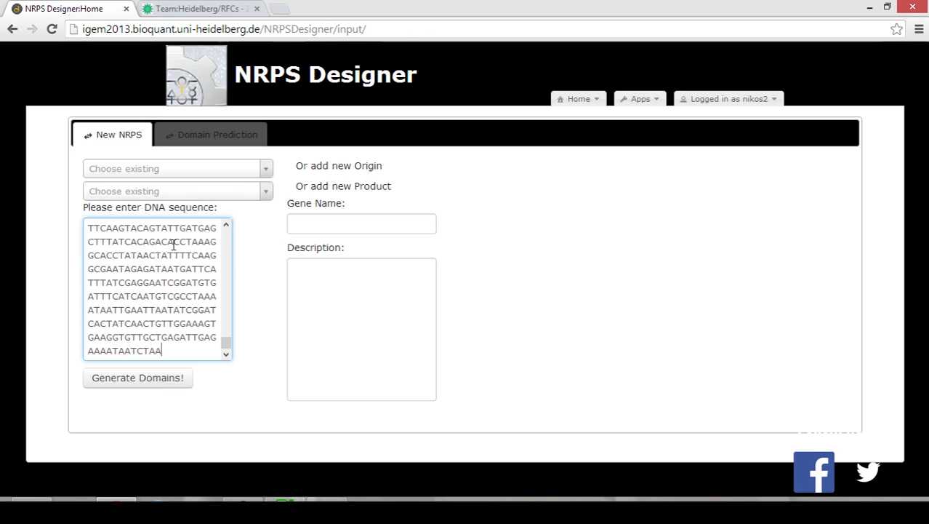
pyautogui.moveTo(224, 337); pyautogui.dragTo(223, 271)
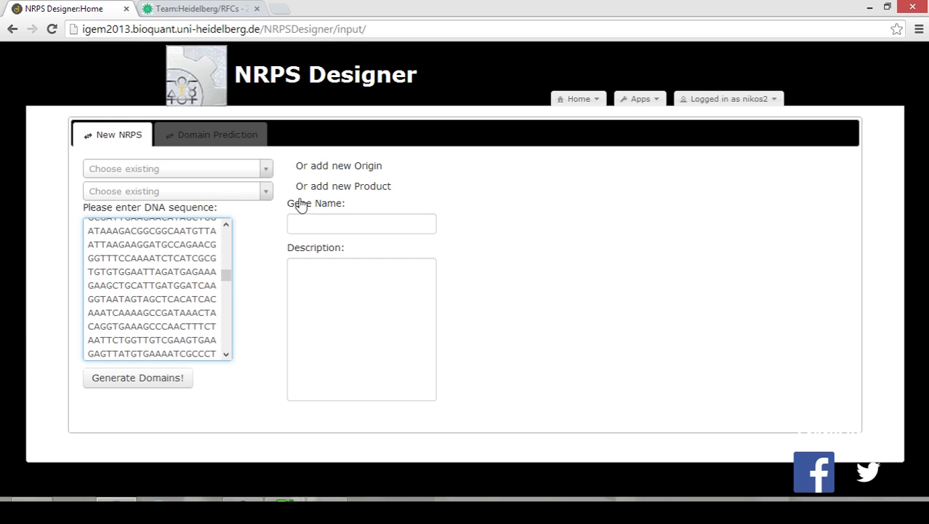
# Set the origin to the Photorhabdus luminescens strain and the product to Indigoidine.
pyautogui.click(262, 172)
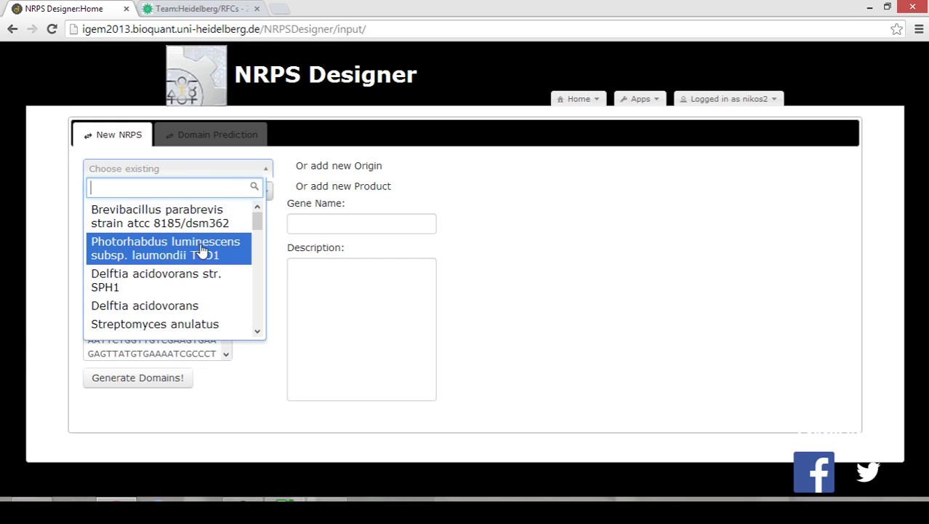
pyautogui.click(203, 247)
pyautogui.click(253, 190)
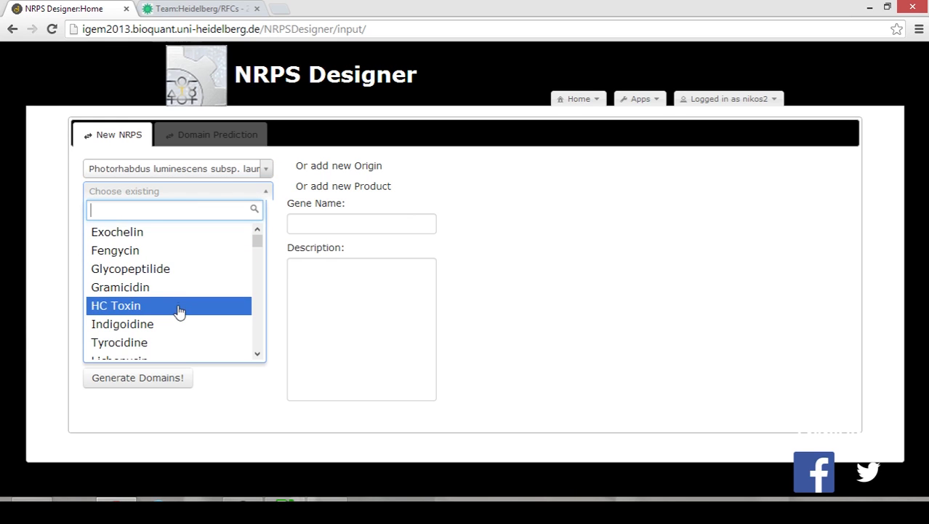
pyautogui.scroll(-2, 171, 307)
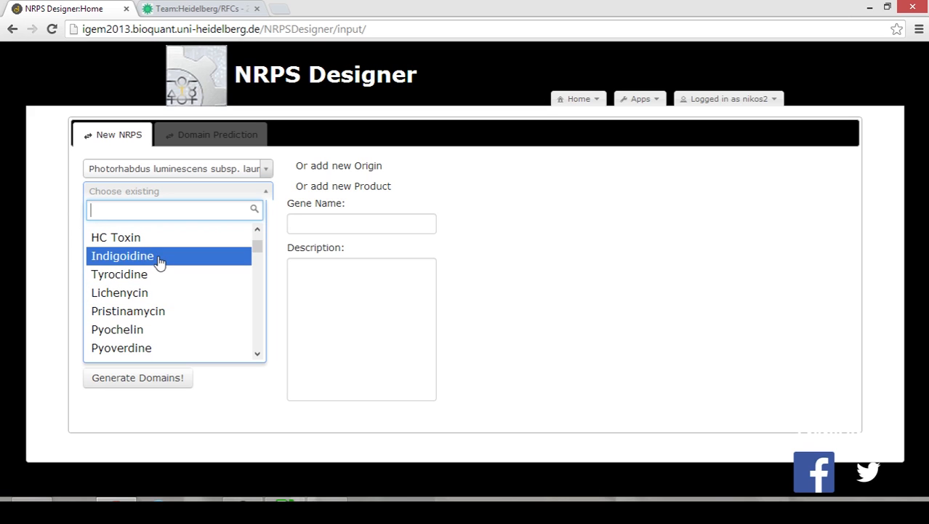
pyautogui.click(159, 256)
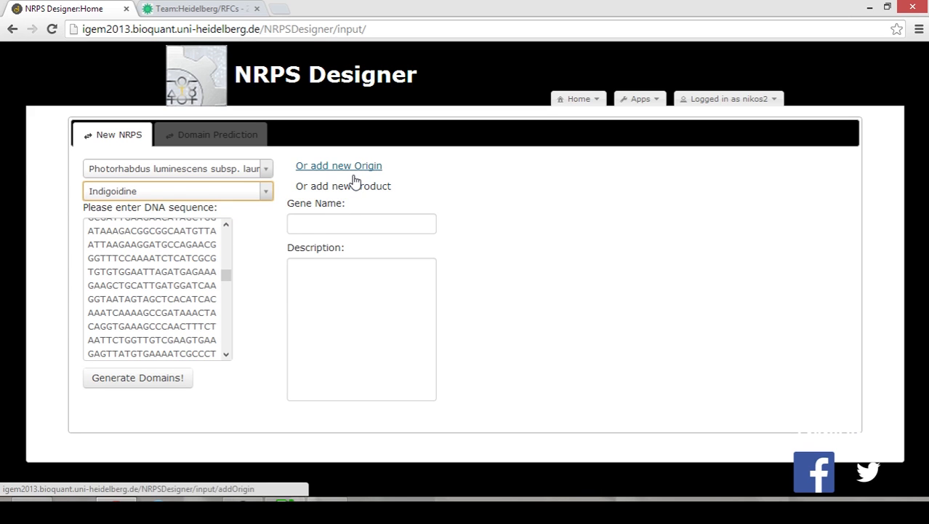
# Describe the gene as 'indigoidine synthetase' and generate the domain prediction.
pyautogui.click(360, 215)
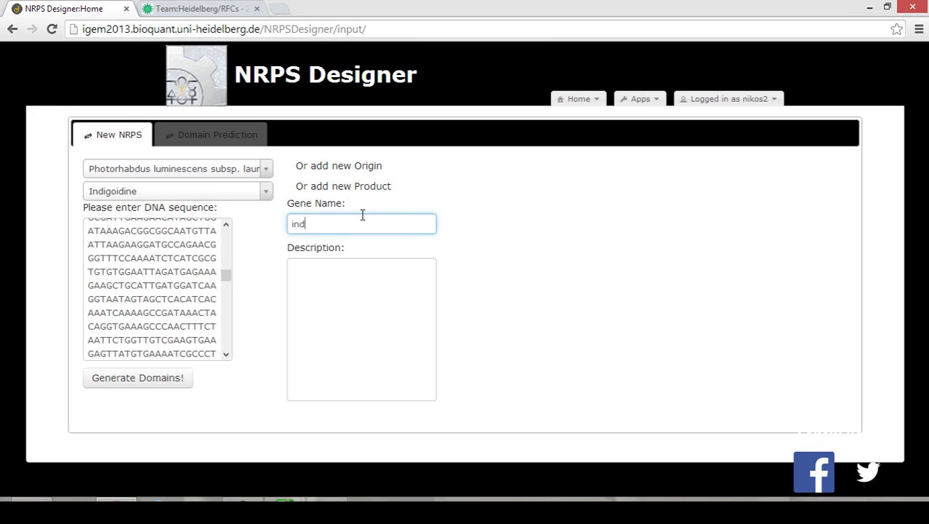
pyautogui.press('Tab')
pyautogui.write('indigoidine s')
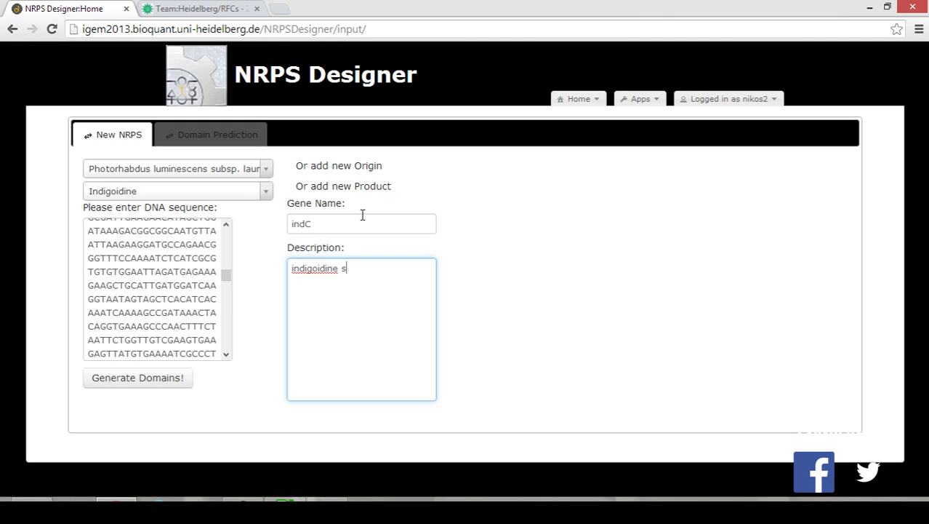
pyautogui.write('ynthetase')
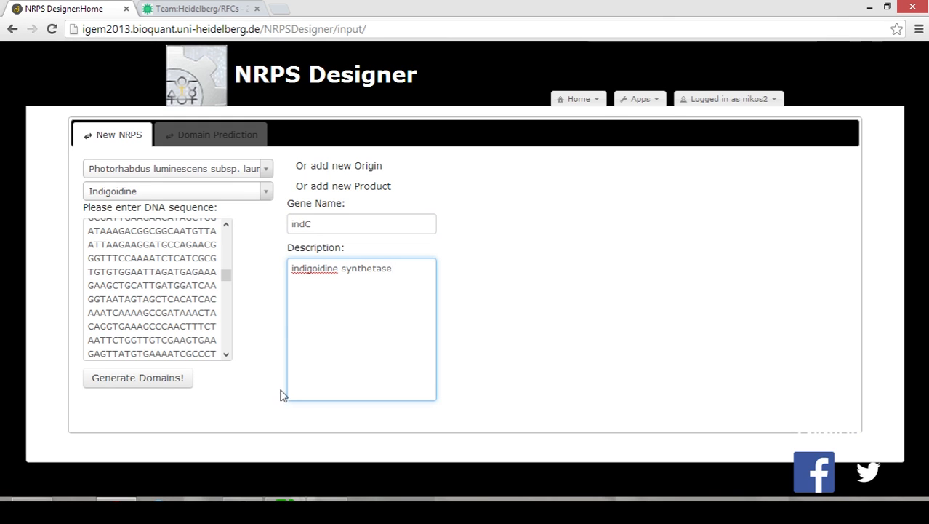
pyautogui.click(171, 380)
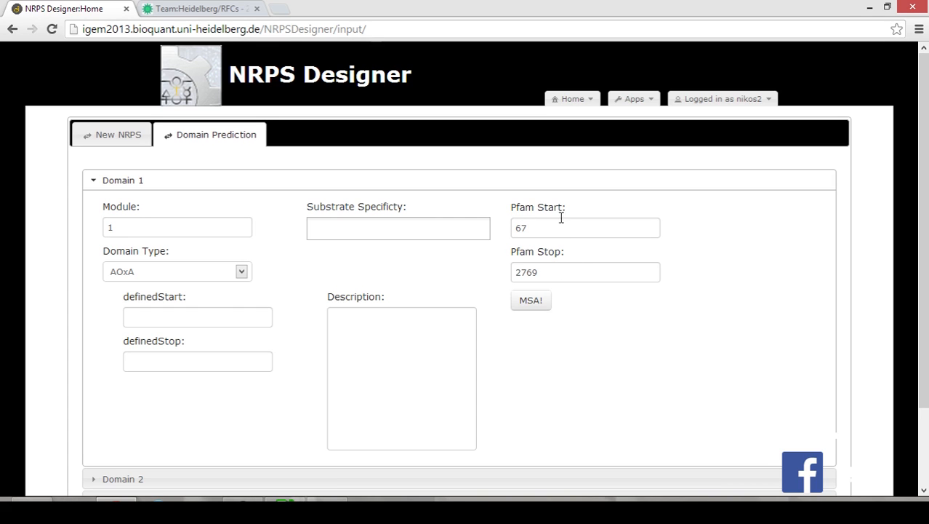
# Expand Domain 2 (T, 2851–3060) and Domain 3 (TE, 3109–3465), then run MSA for the TE domain.
pyautogui.scroll(-3, 589, 307)
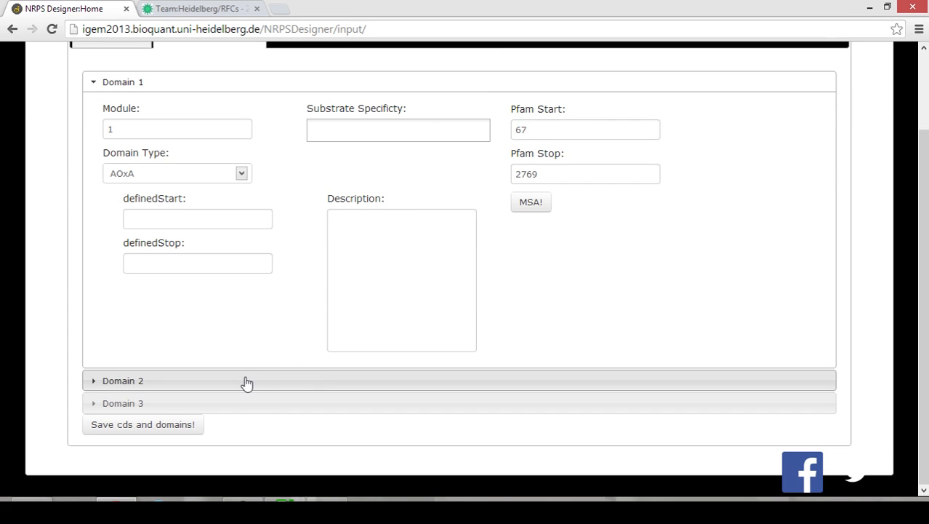
pyautogui.click(247, 382)
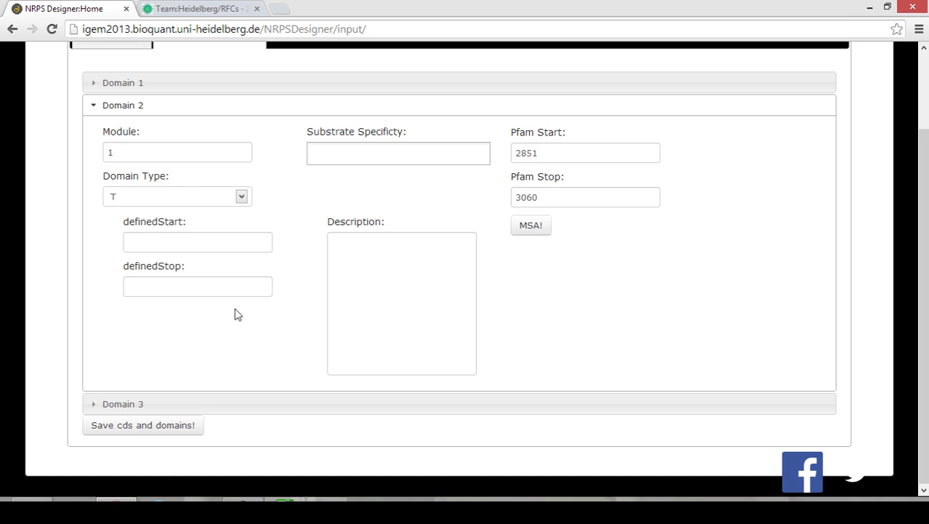
pyautogui.click(174, 402)
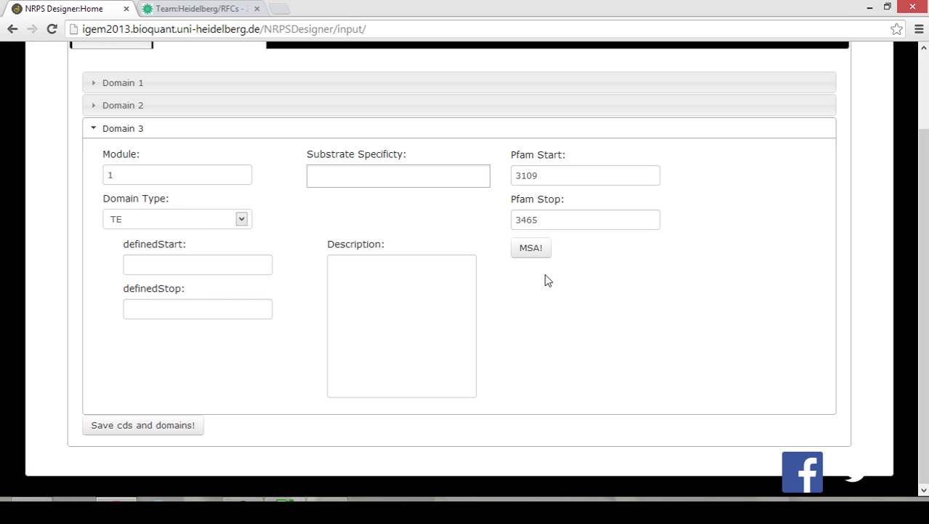
pyautogui.click(533, 251)
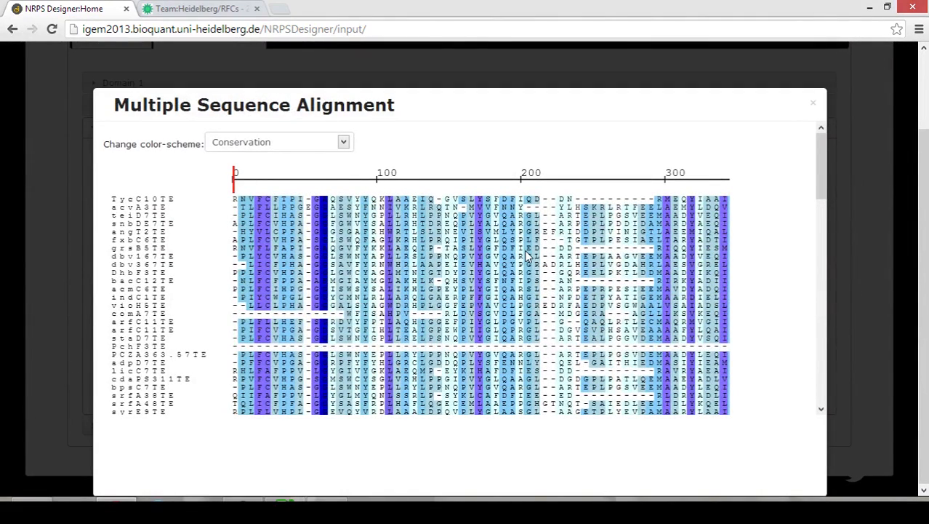
# Scroll through the TE domain alignment, then close the alignment window.
pyautogui.scroll(-1, 529, 256)
pyautogui.scroll(1, 529, 256)
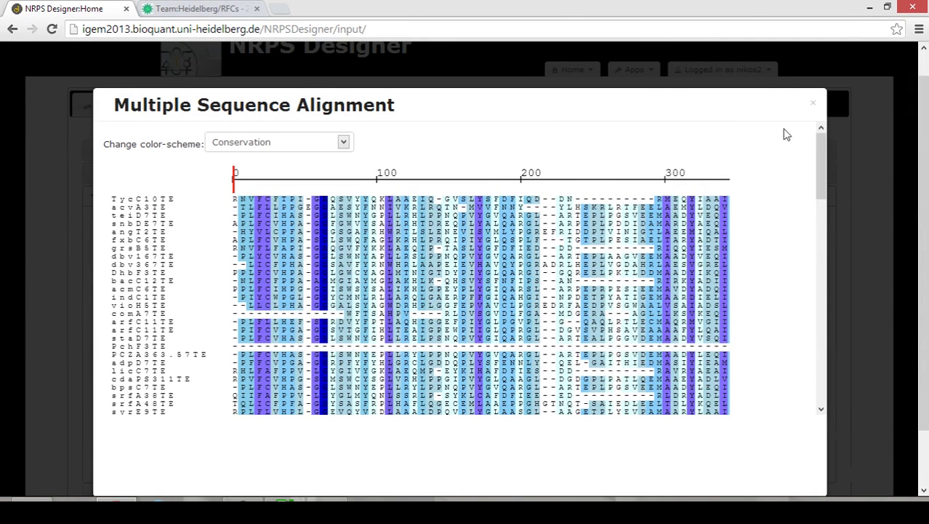
pyautogui.click(815, 108)
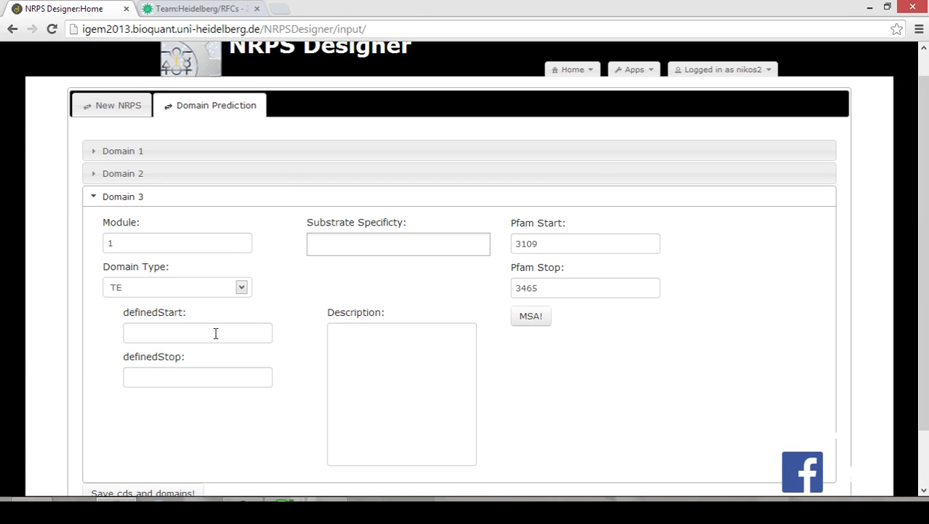
# Leave Domain 1's substrate specificity empty and save the indC coding sequence with its domains.
pyautogui.click(267, 158)
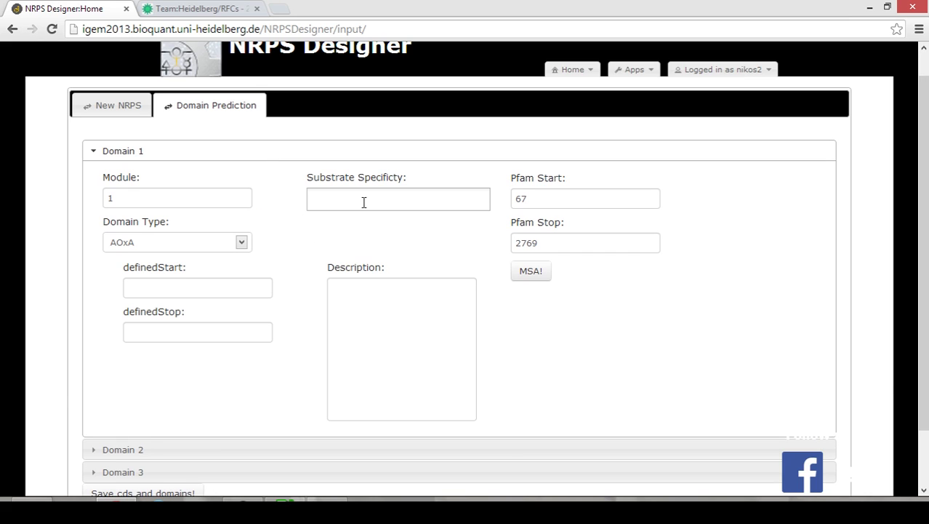
pyautogui.click(341, 196)
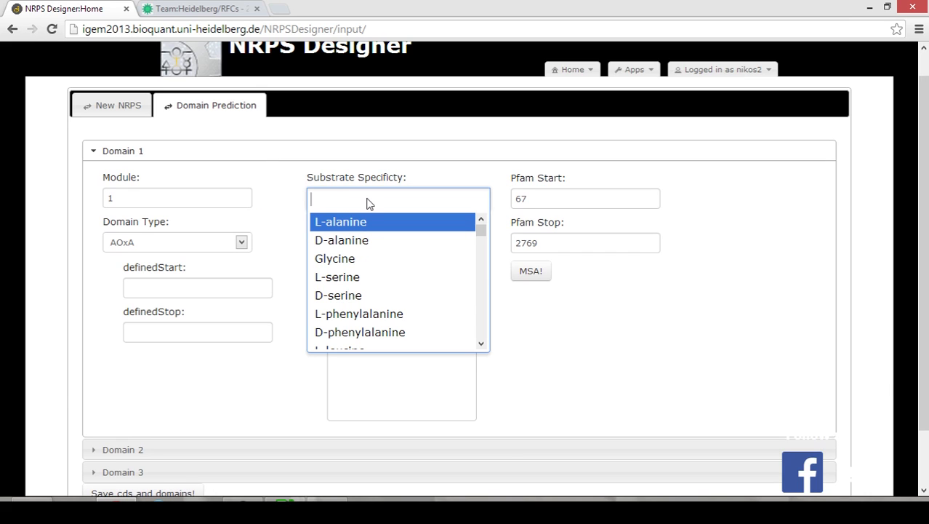
pyautogui.click(369, 201)
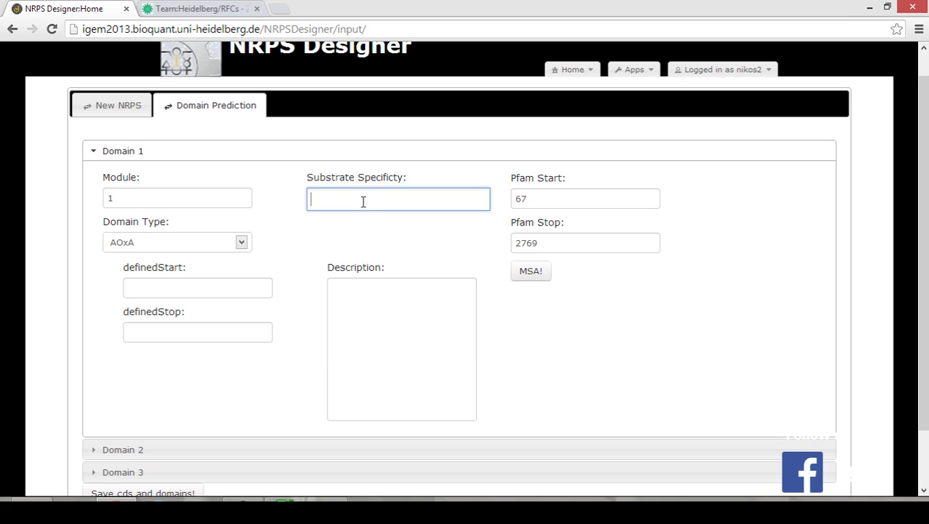
pyautogui.click(315, 252)
pyautogui.scroll(-2, 321, 250)
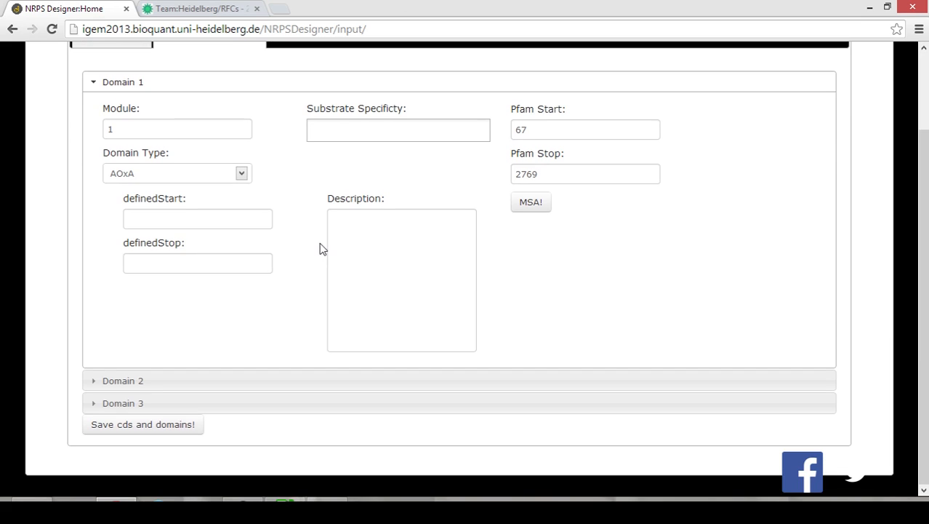
pyautogui.click(187, 430)
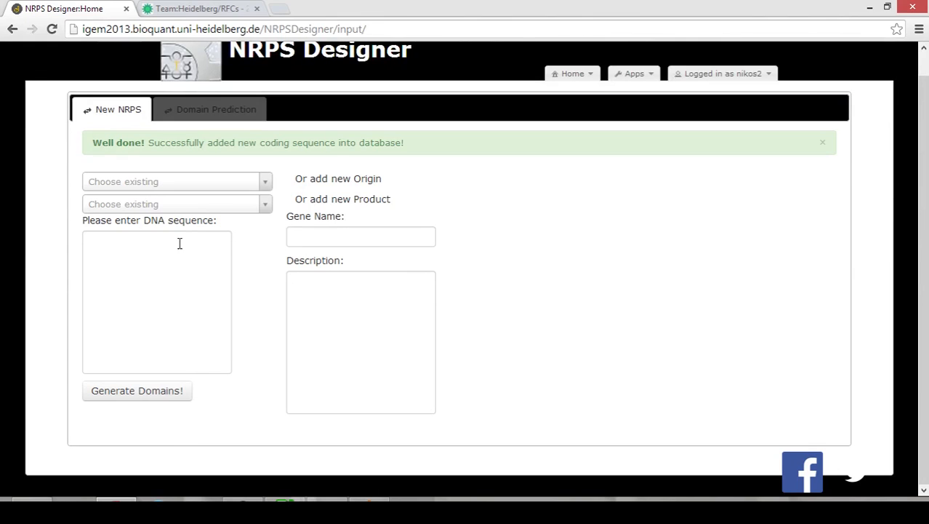
pyautogui.moveTo(94, 142); pyautogui.dragTo(413, 142)
pyautogui.click(425, 146)
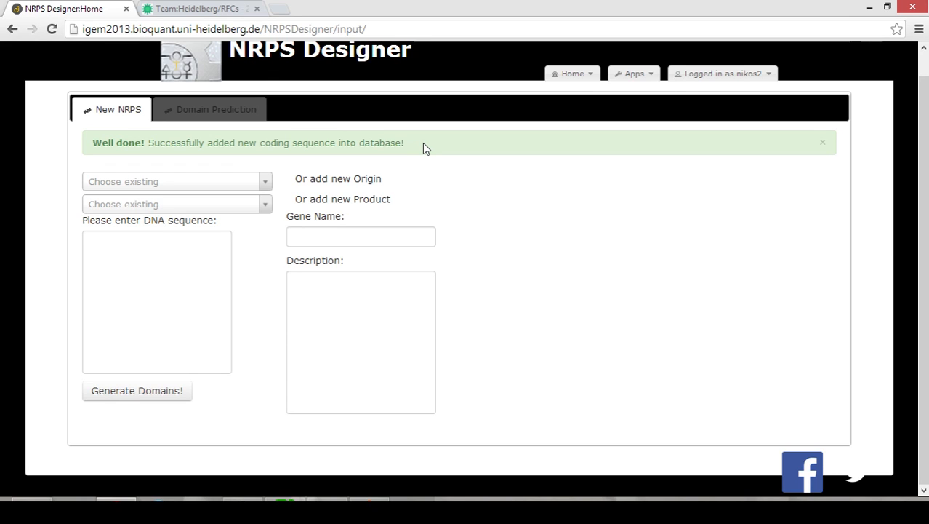
pyautogui.scroll(1, 430, 145)
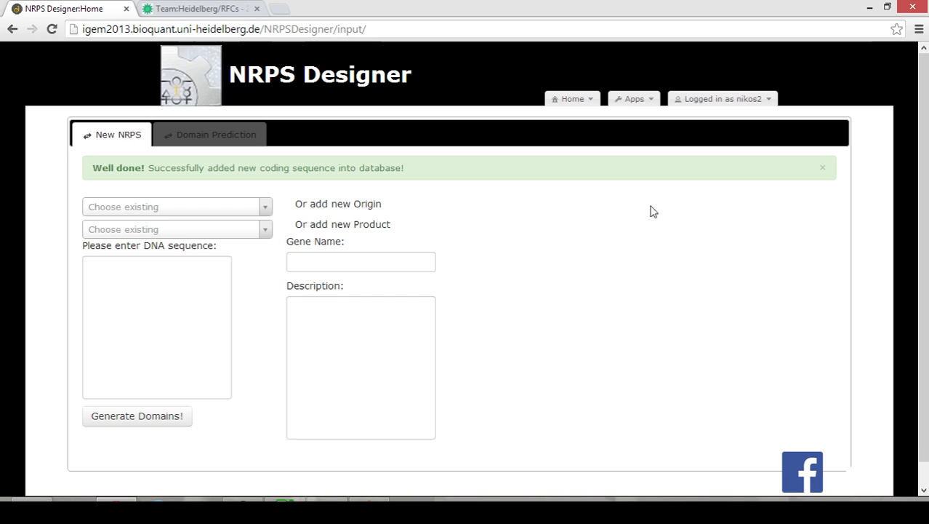
# Open the profile's curation privileges request, cancel it, and return to the NRPSDesigner home page.
pyautogui.click(731, 102)
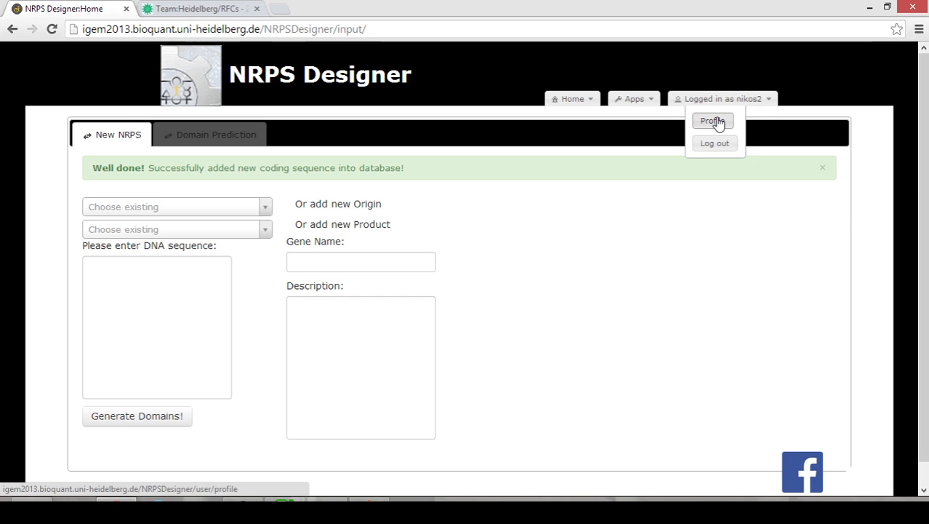
pyautogui.click(714, 122)
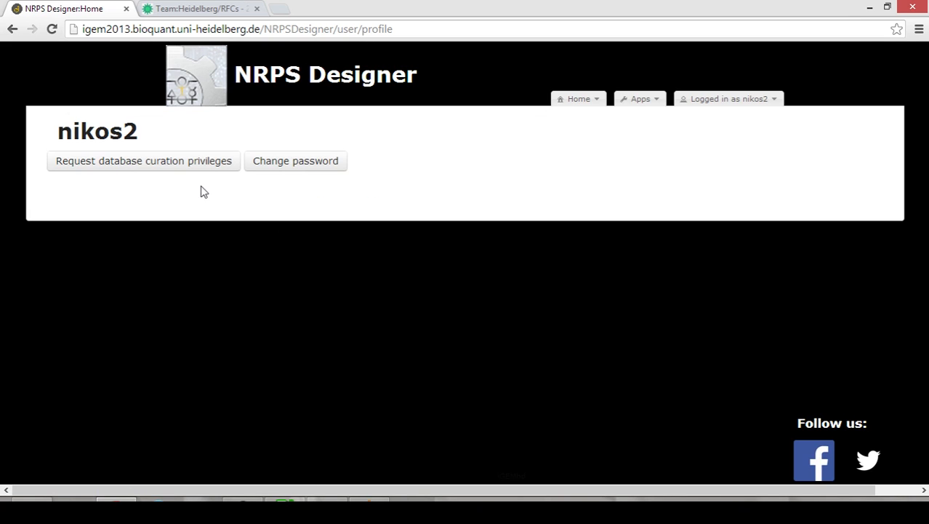
pyautogui.click(185, 160)
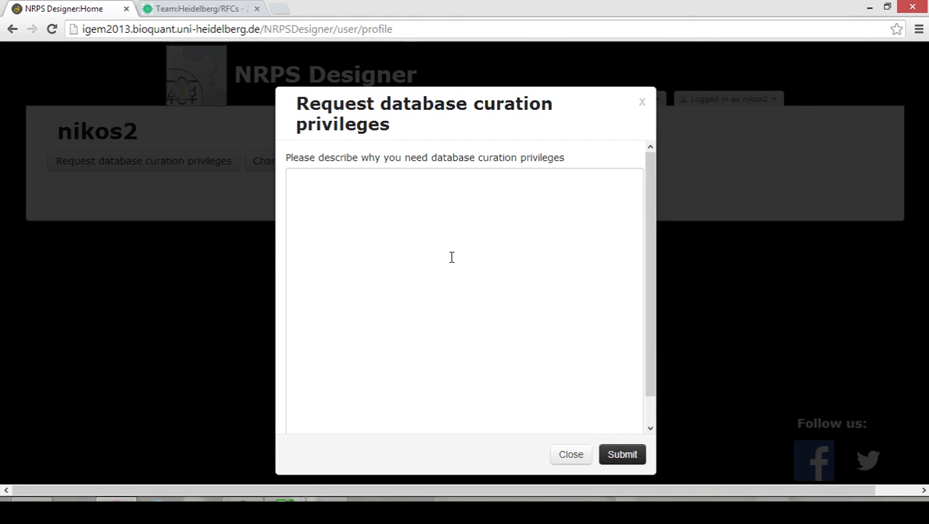
pyautogui.click(642, 102)
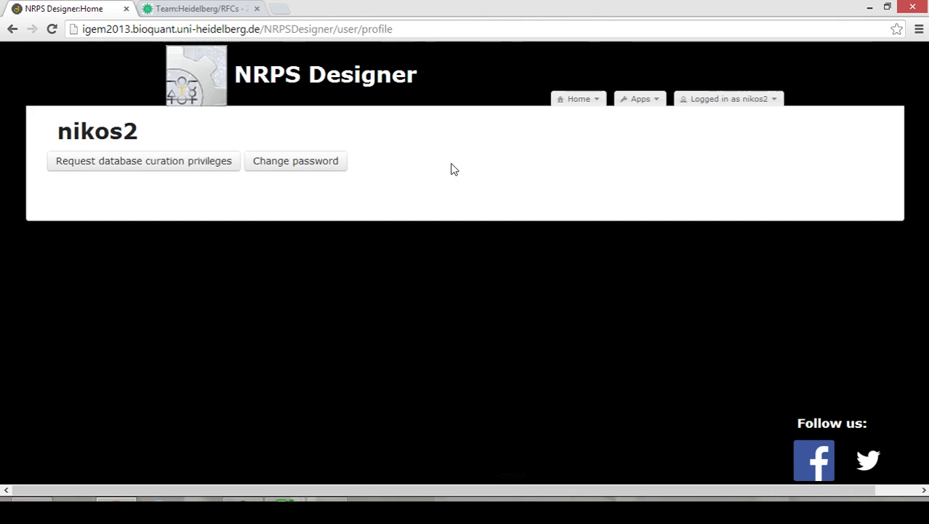
pyautogui.click(202, 84)
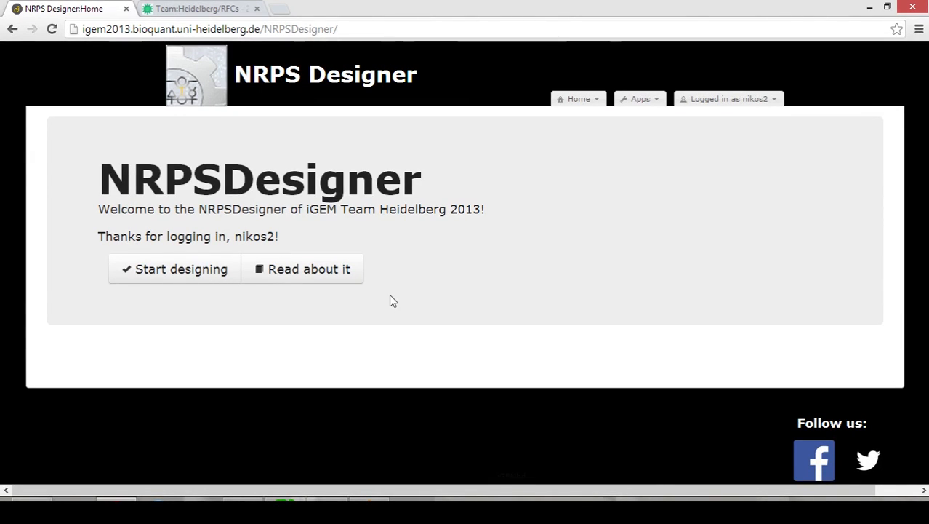
# Go from the Project_Software wiki page to the igemsoftware/Heidelberg_2013 GitHub repository in a new tab.
pyautogui.click(325, 280)
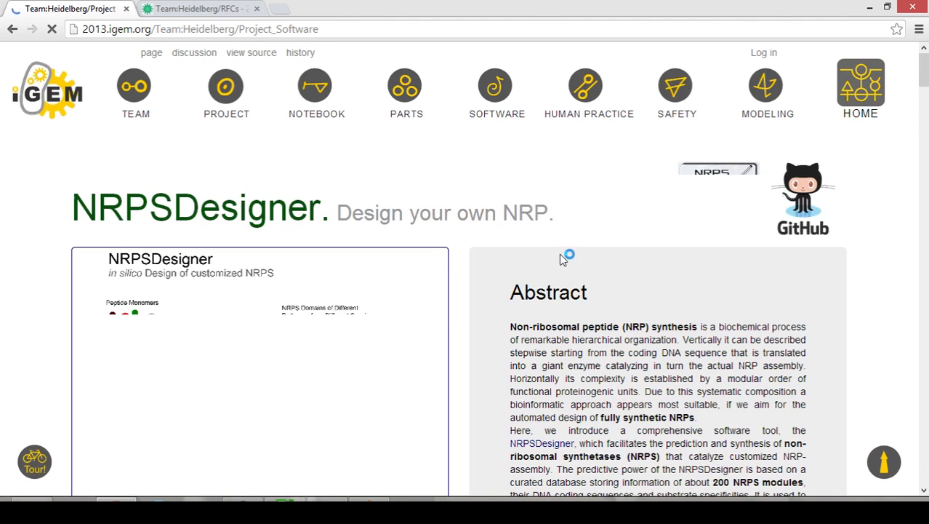
pyautogui.click(813, 198)
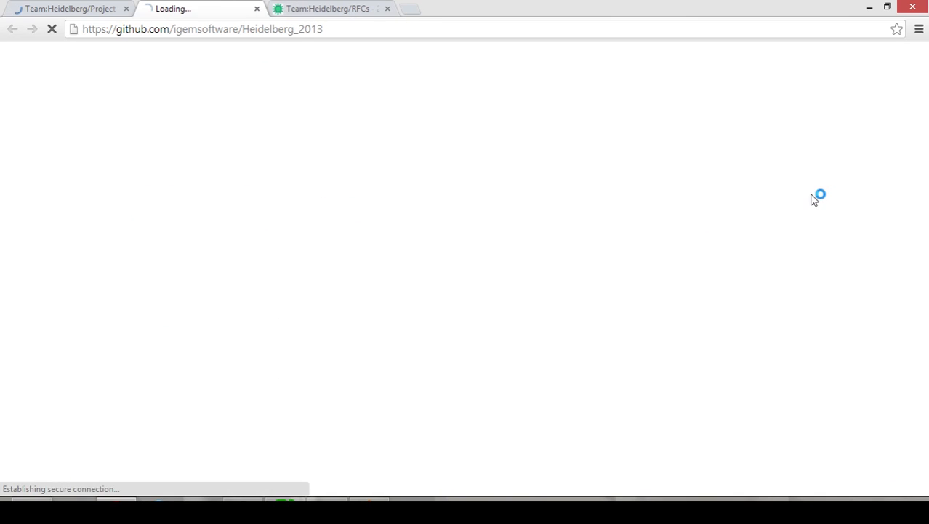